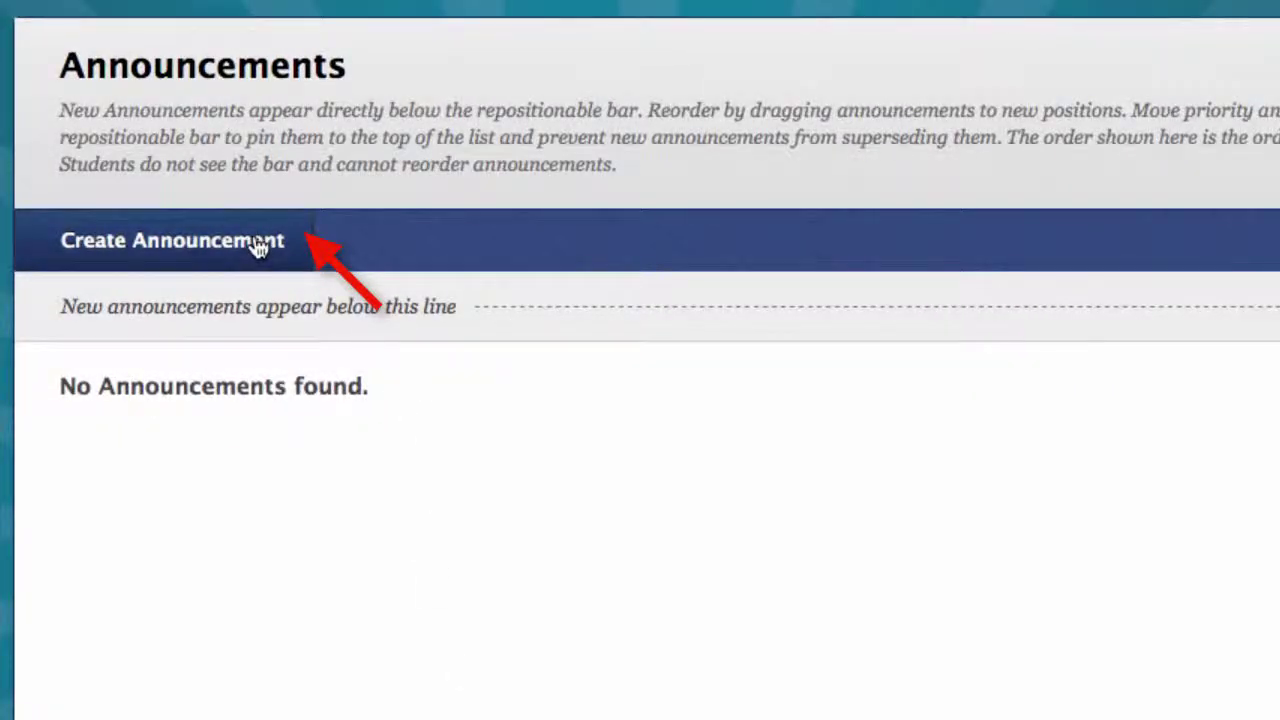
# Step: Create an announcement with the subject 'Welcome to Blackboard Basics for Faculty!' in Obscure Dull Green (#006600)
pyautogui.click(259, 249)
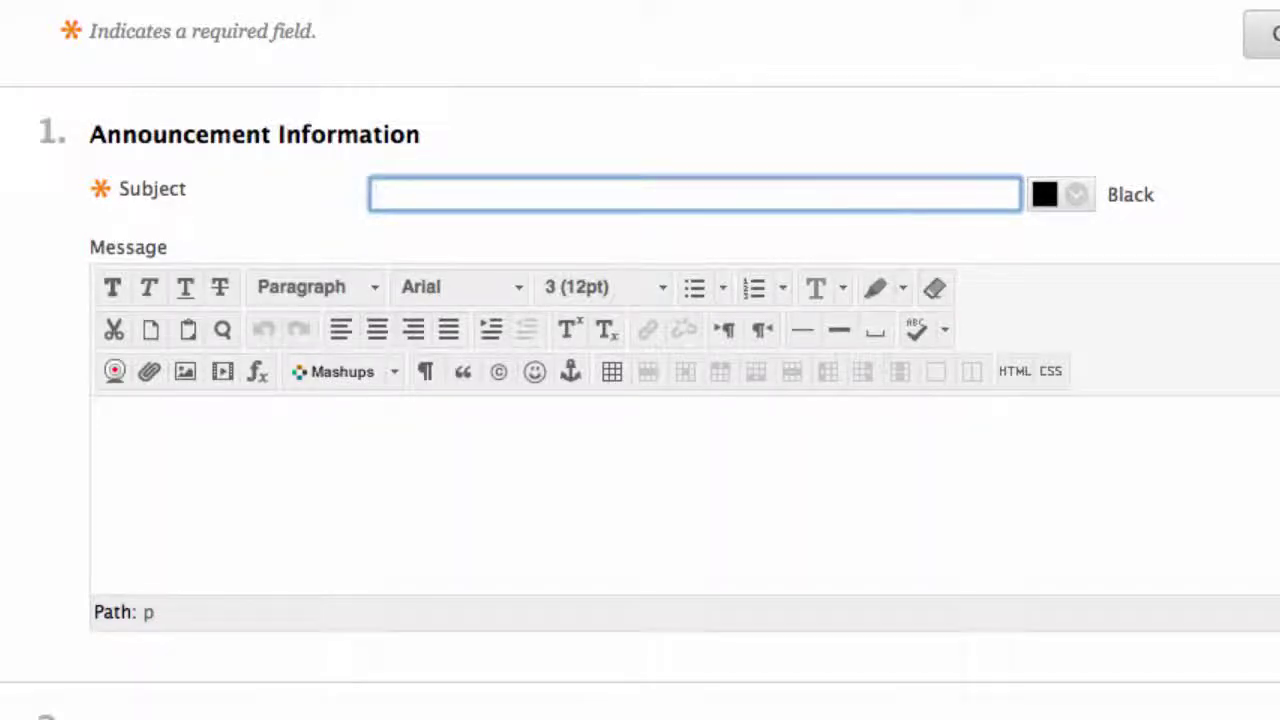
pyautogui.write('Welcome to Blackboard Basics for Faculty!')
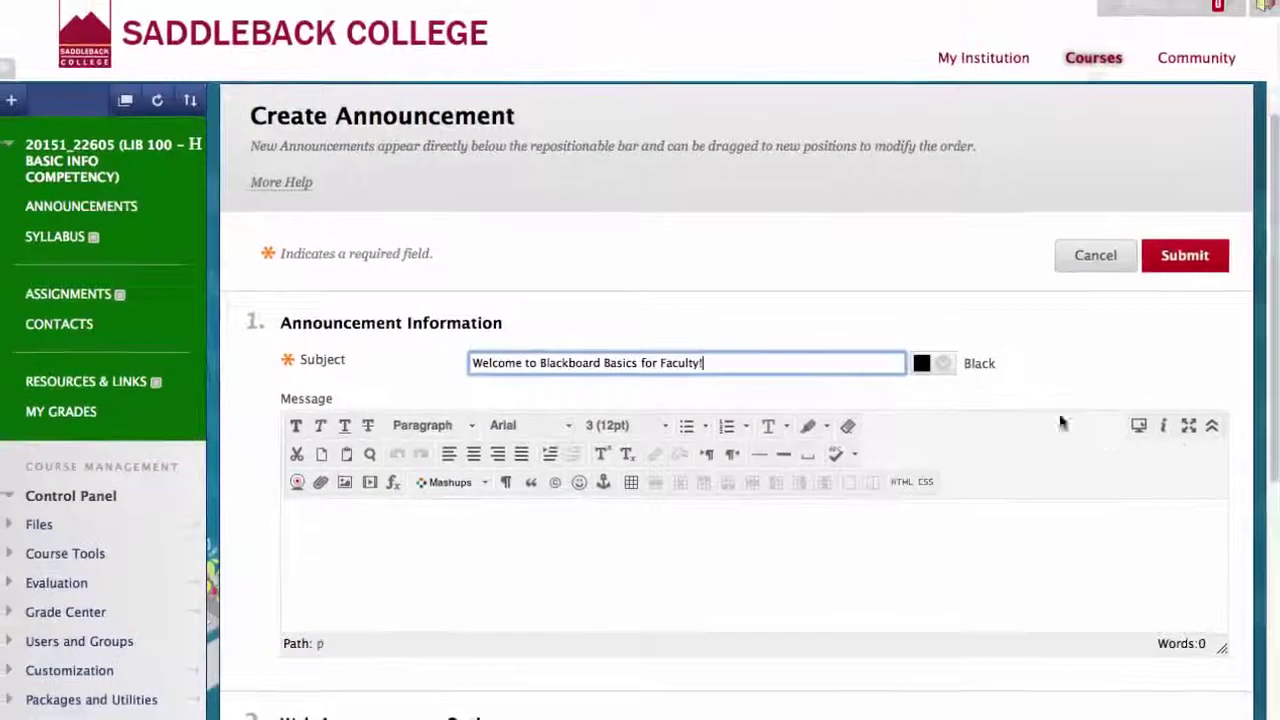
pyautogui.click(971, 327)
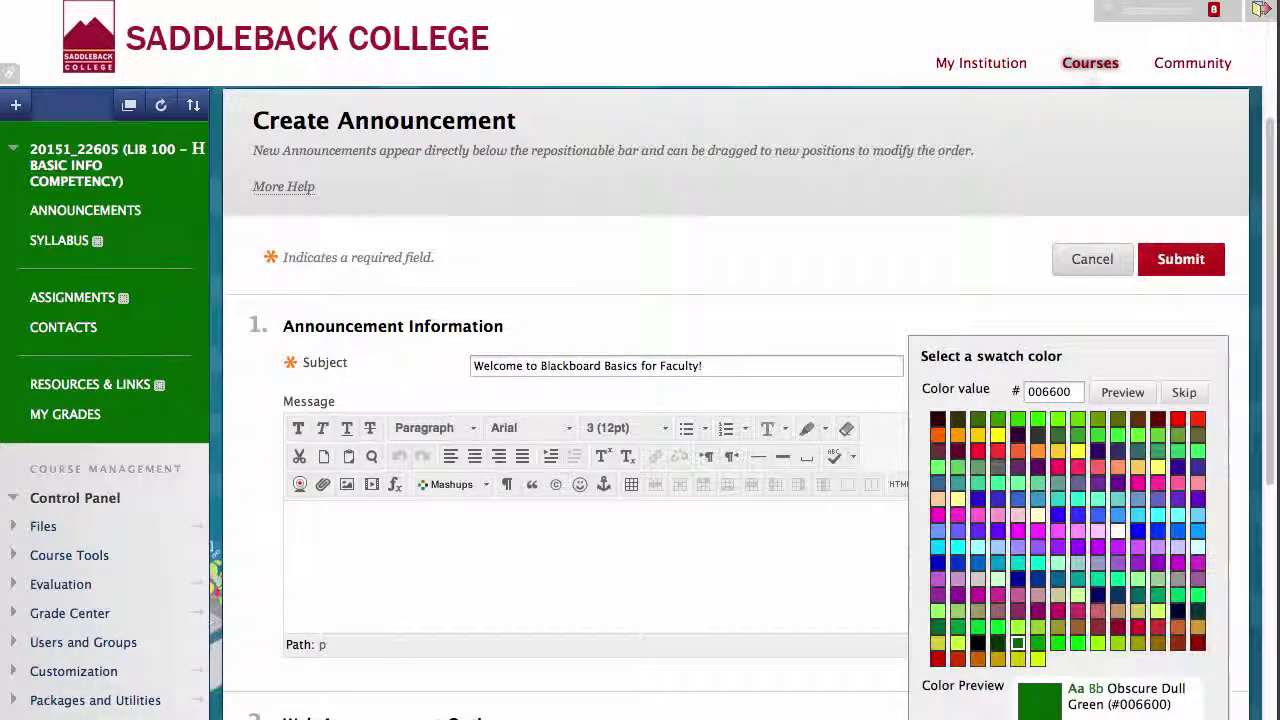
pyautogui.click(1018, 643)
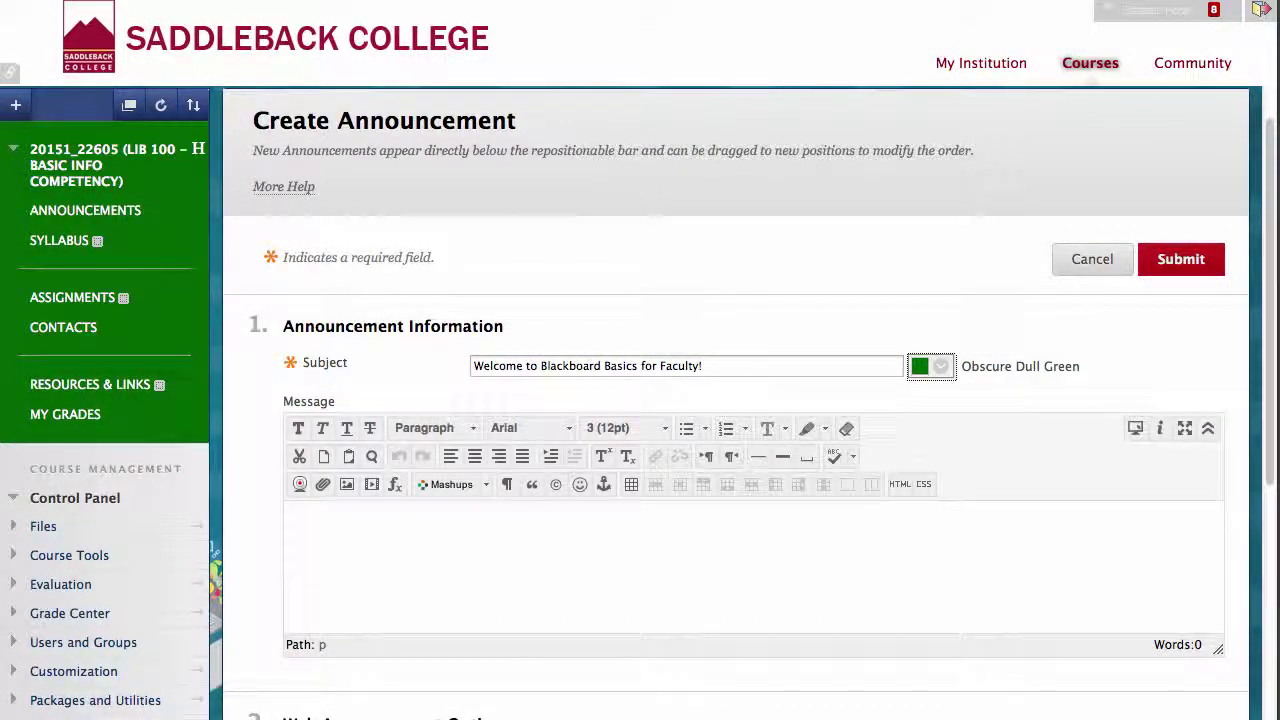
# Step: Paste the prepared two-paragraph welcome text into the message box and spell-check it
pyautogui.click(478, 566)
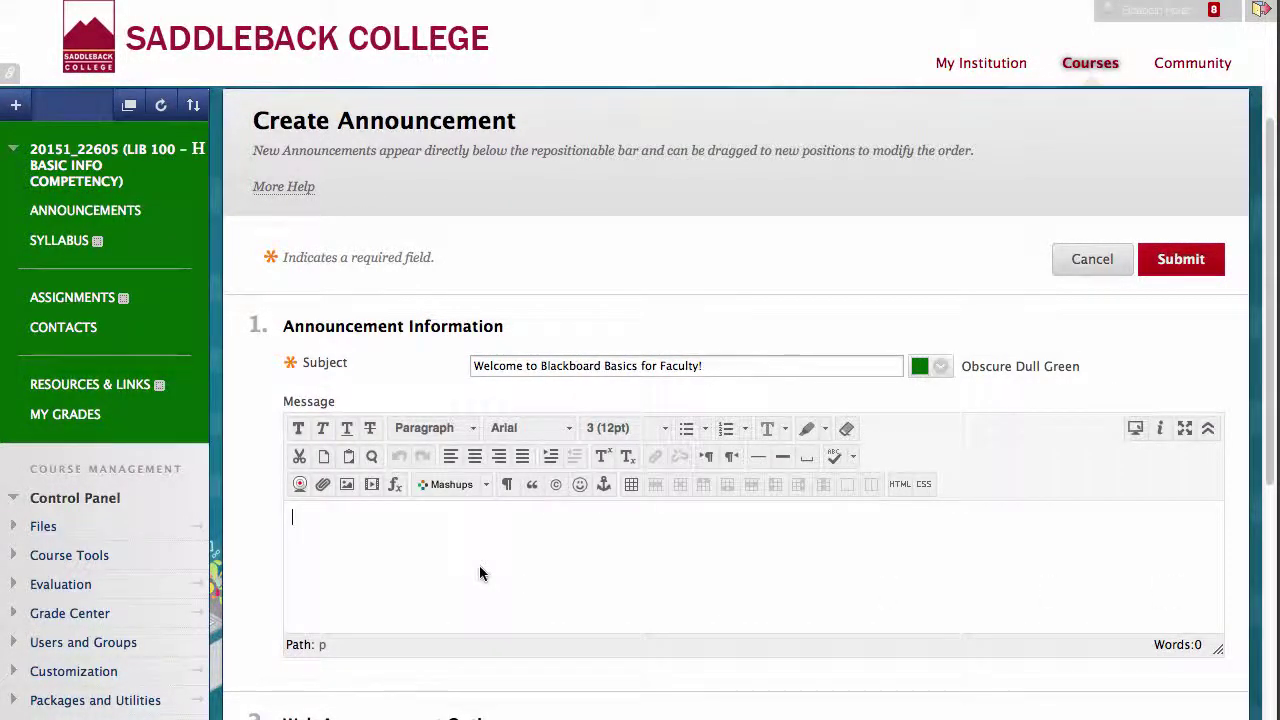
pyautogui.write('Welcome to Blackboard Basics for Faculty!  The content in this course is targeted to faculty who teach face-to-face classes. Blackboard is a great tool to use to enhance your face-to-face class.  All classes in the SOCCCD can use Blackboard and most students are already visiting it a few times a week.  Why not have your course be one of the items they see?   This course was created during a Fall 2014 Sabbatical Project and corresponds to a seven part video series.  I hope you find it helpful and if you are at Saddleback College, you can get additional help at the Faculty Center for Student Success!')
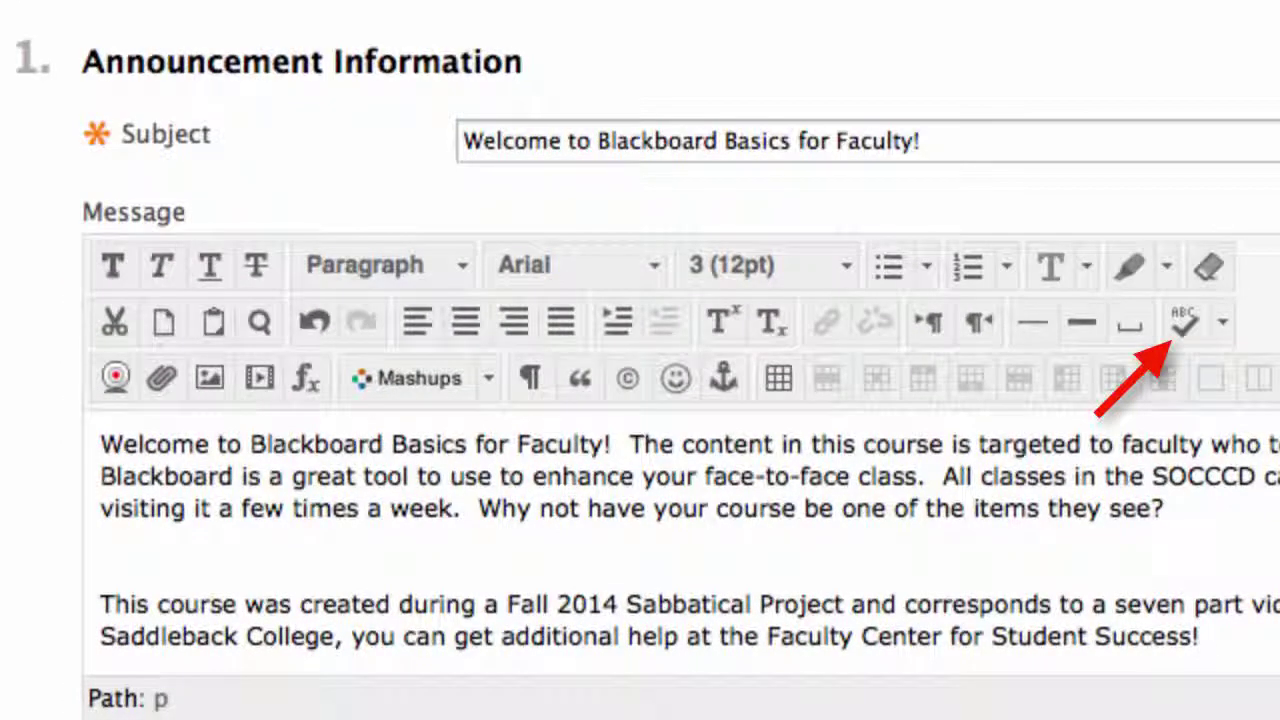
pyautogui.click(1184, 318)
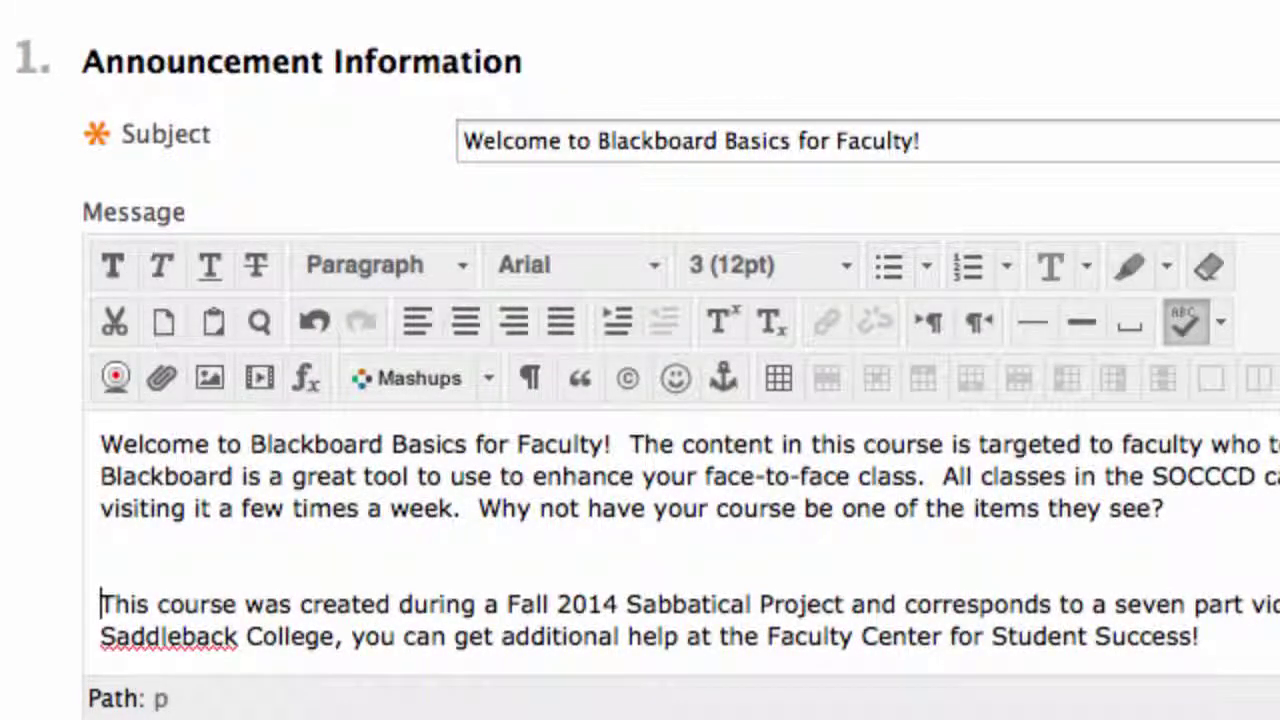
# Step: Format the whole message in Verdana at size 4 (14pt)
pyautogui.hotkey('ctrl', 'a')
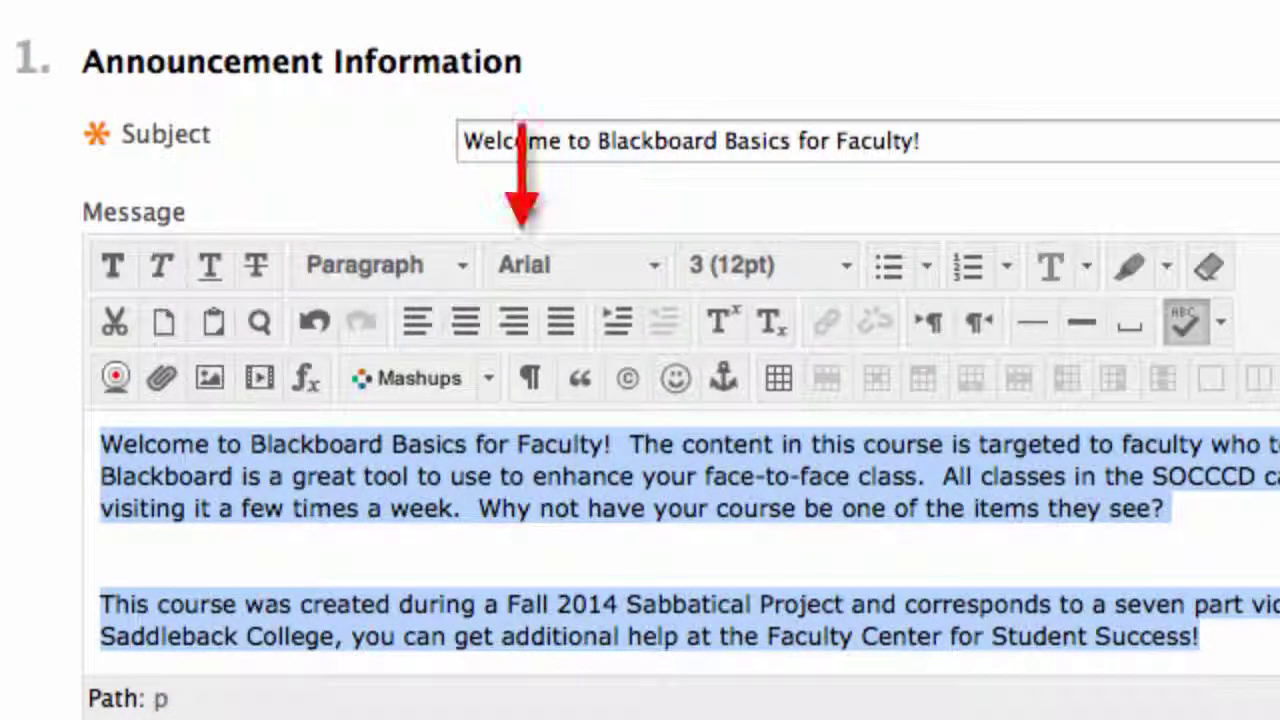
pyautogui.click(657, 262)
pyautogui.scroll(-5, 575, 470)
pyautogui.click(575, 472)
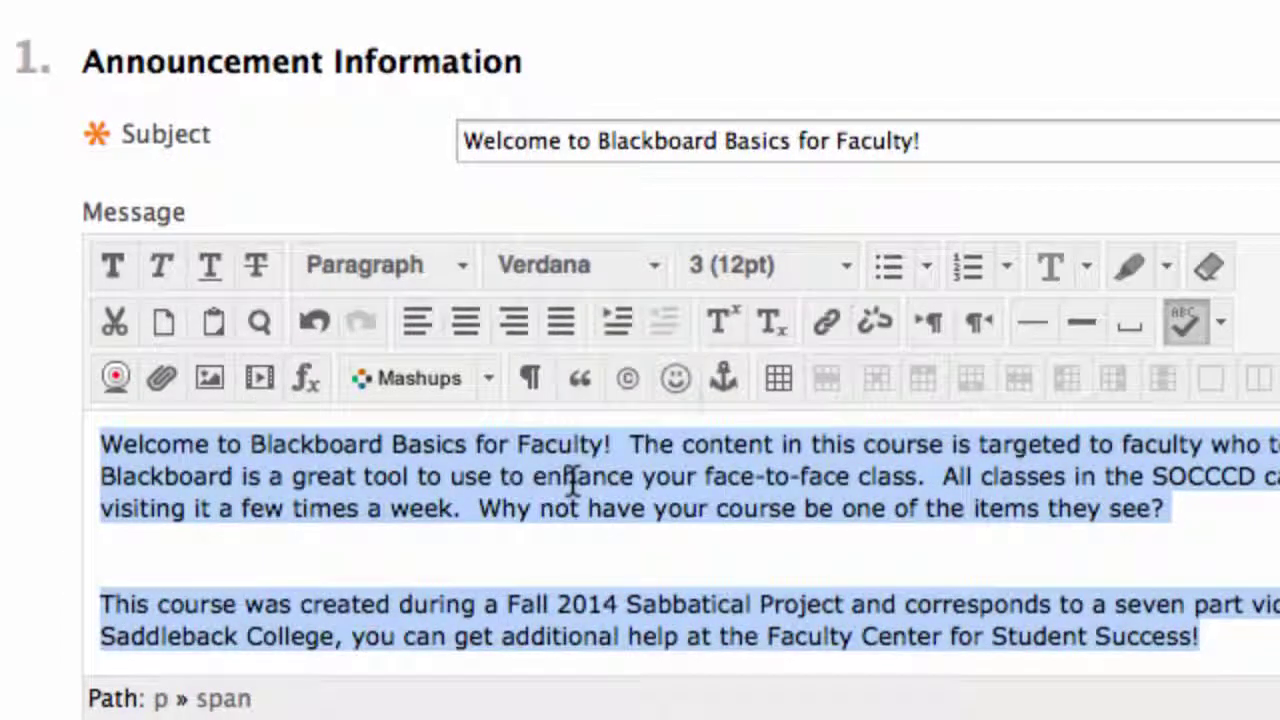
pyautogui.click(842, 262)
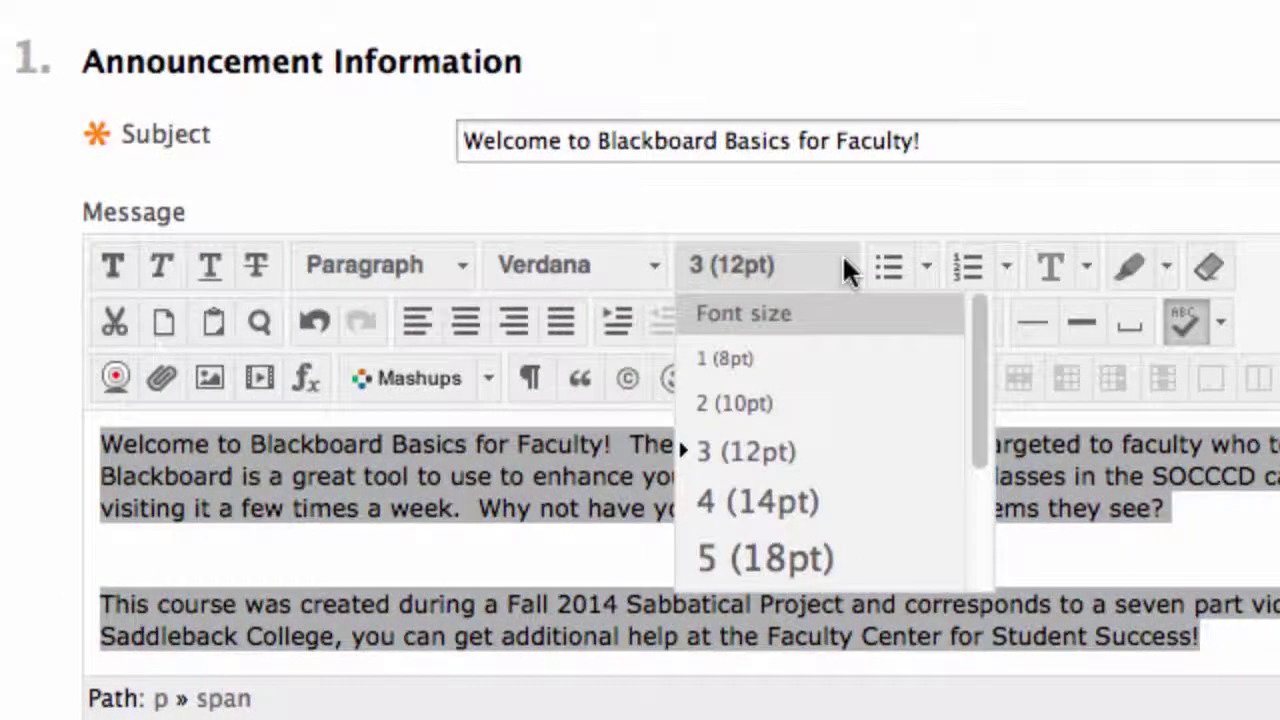
pyautogui.click(794, 497)
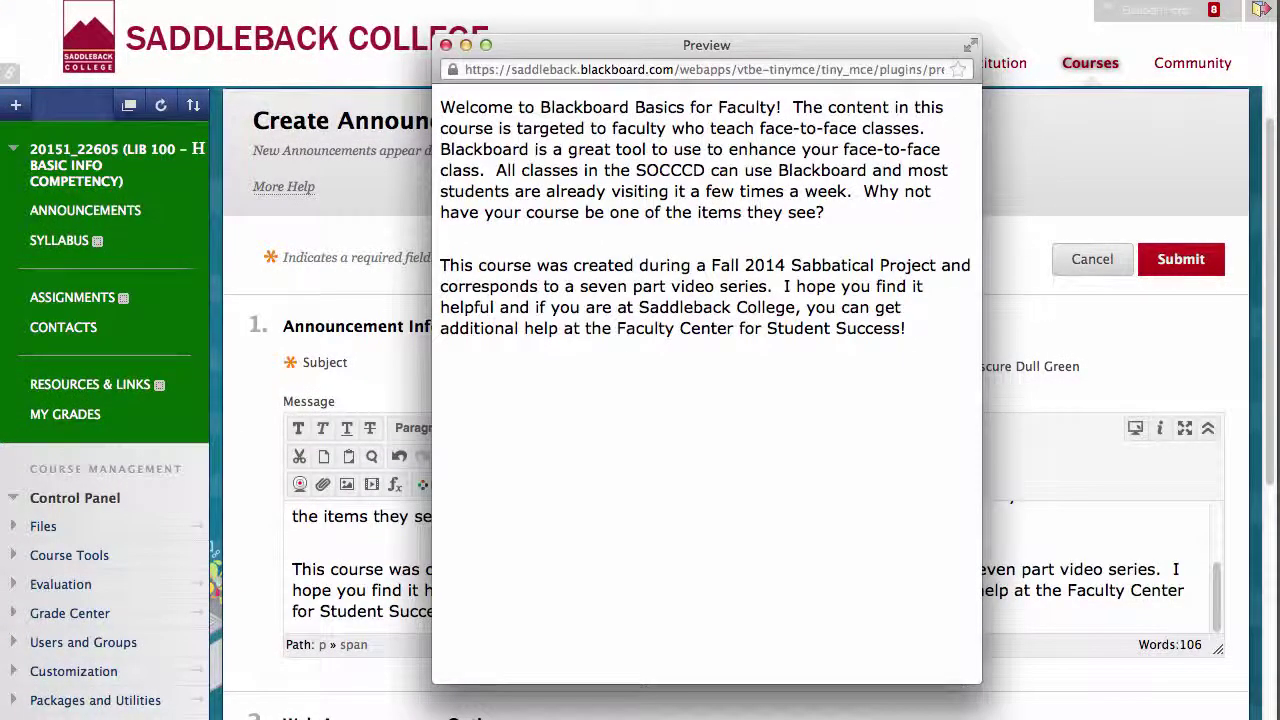
# Step: Close the message preview and scroll down to the Web Announcement Options
pyautogui.press('super+w')
pyautogui.scroll(-5, 1270, 337)
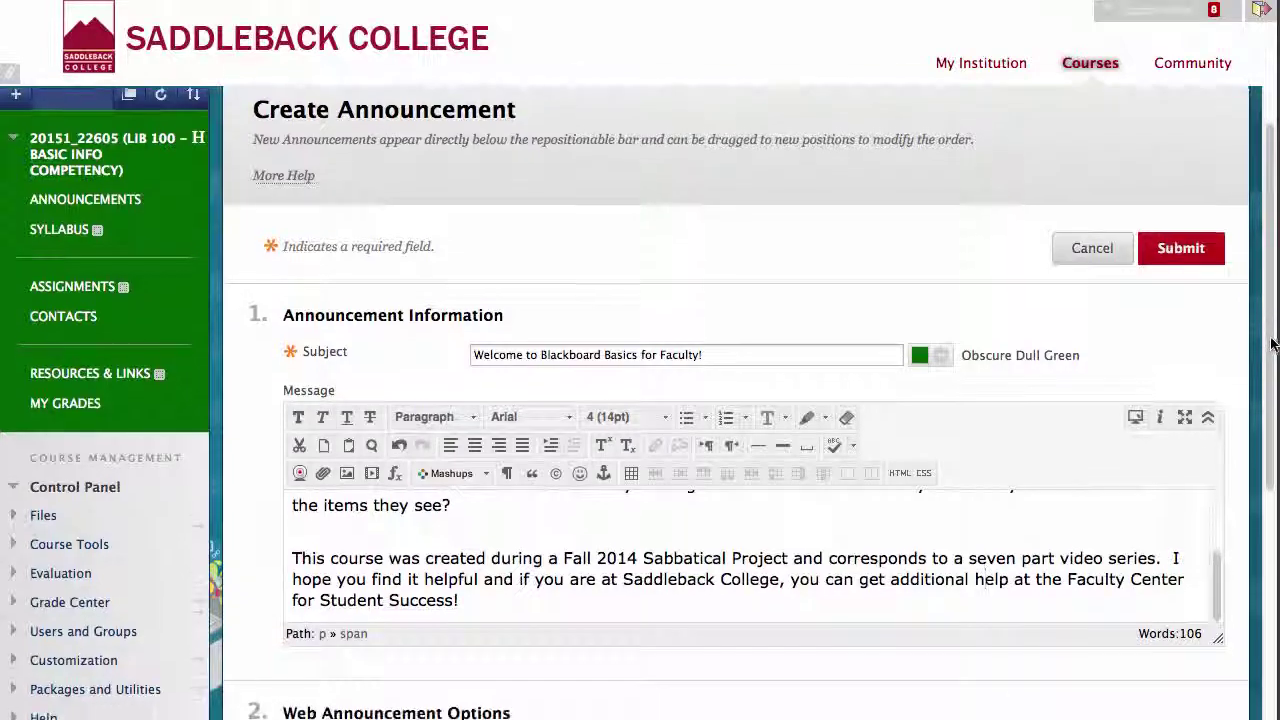
pyautogui.scroll(-3, 1270, 337)
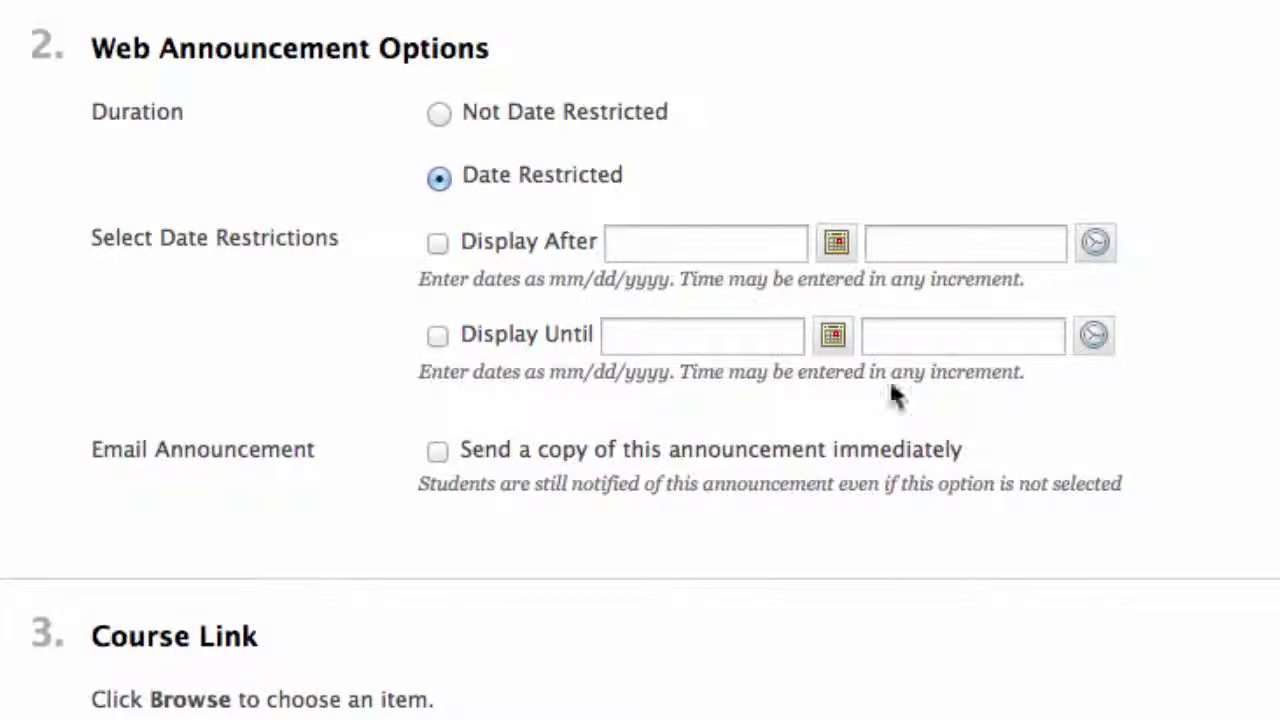
# Step: Enable Display After with a start of 12/01/2014 at 01:00 PM
pyautogui.click(437, 243)
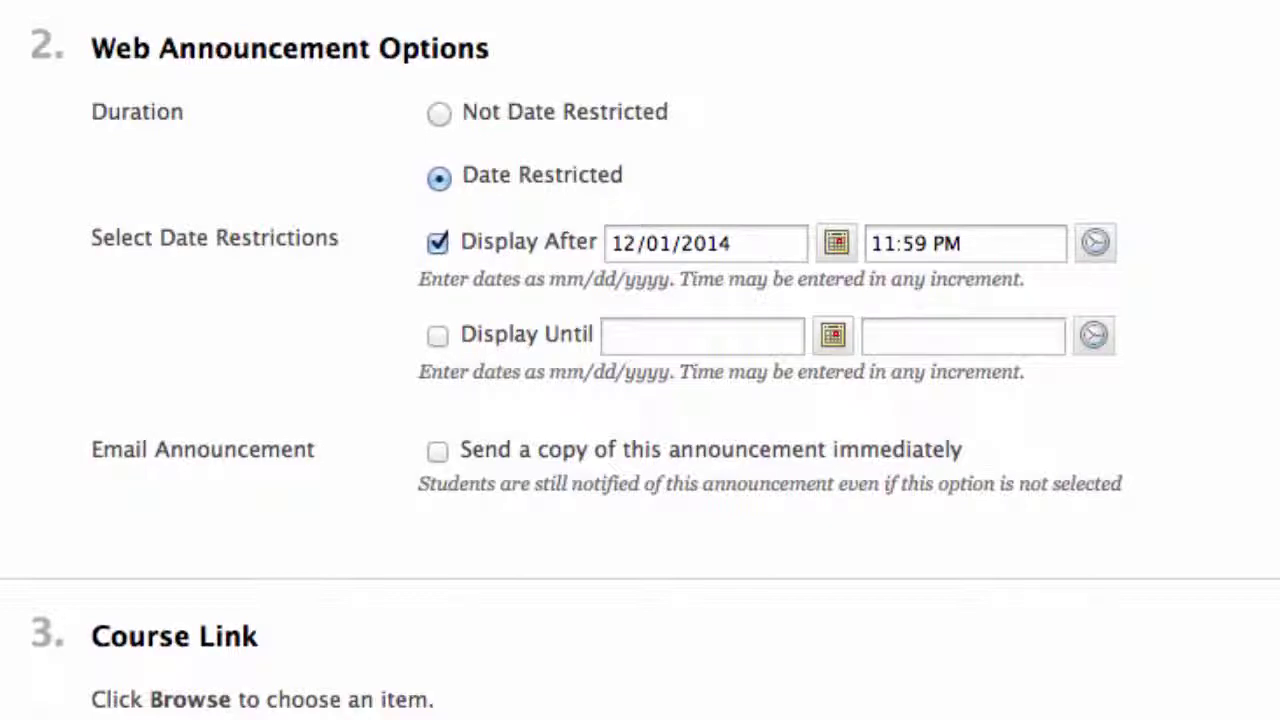
pyautogui.click(832, 250)
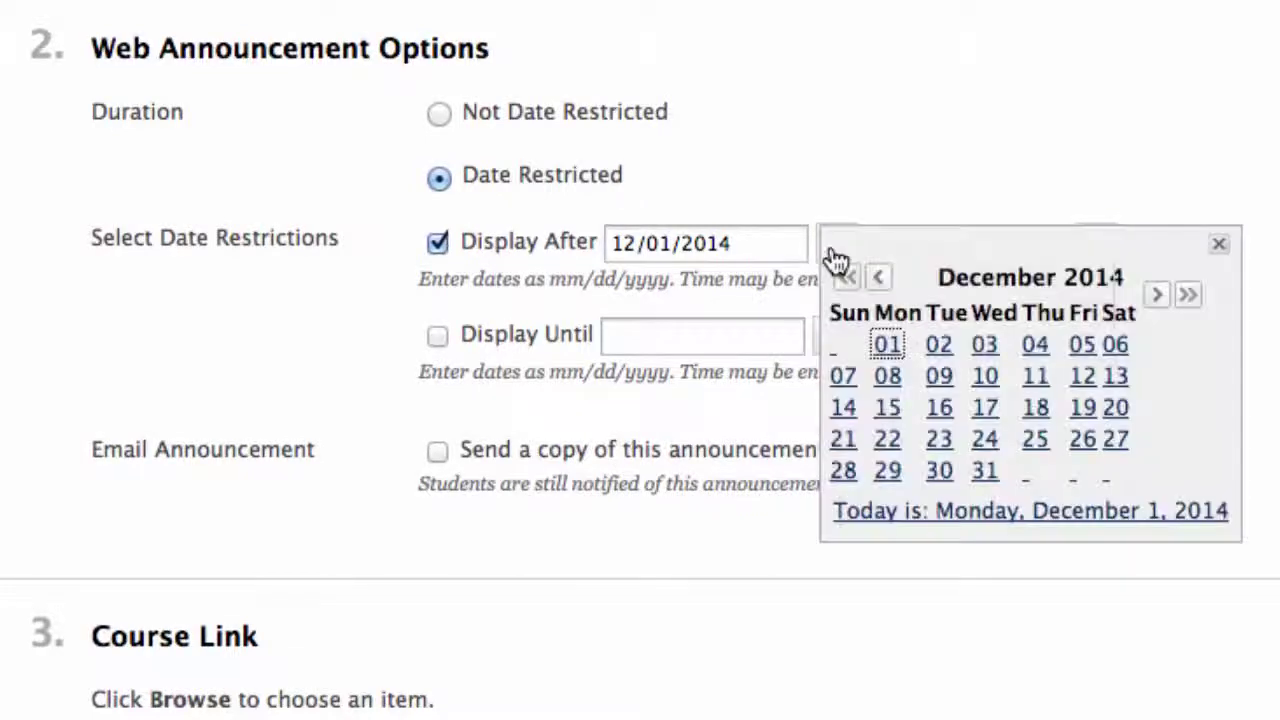
pyautogui.click(1103, 255)
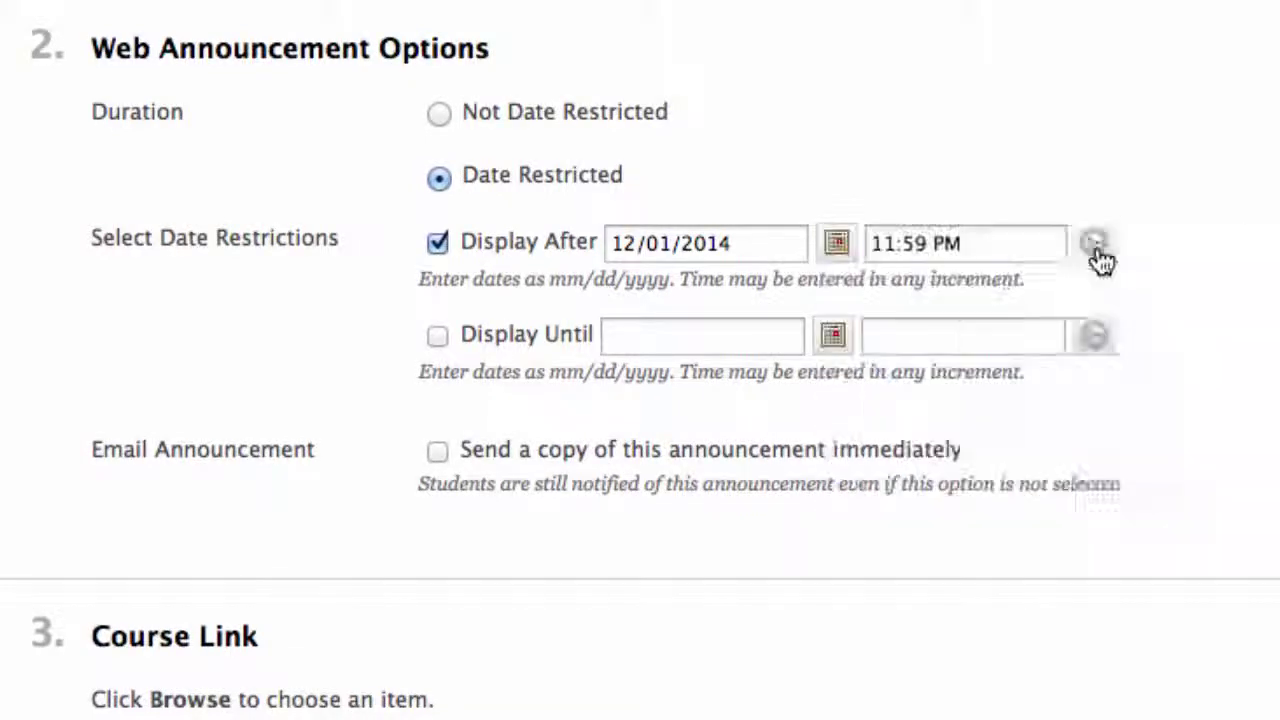
pyautogui.click(1140, 305)
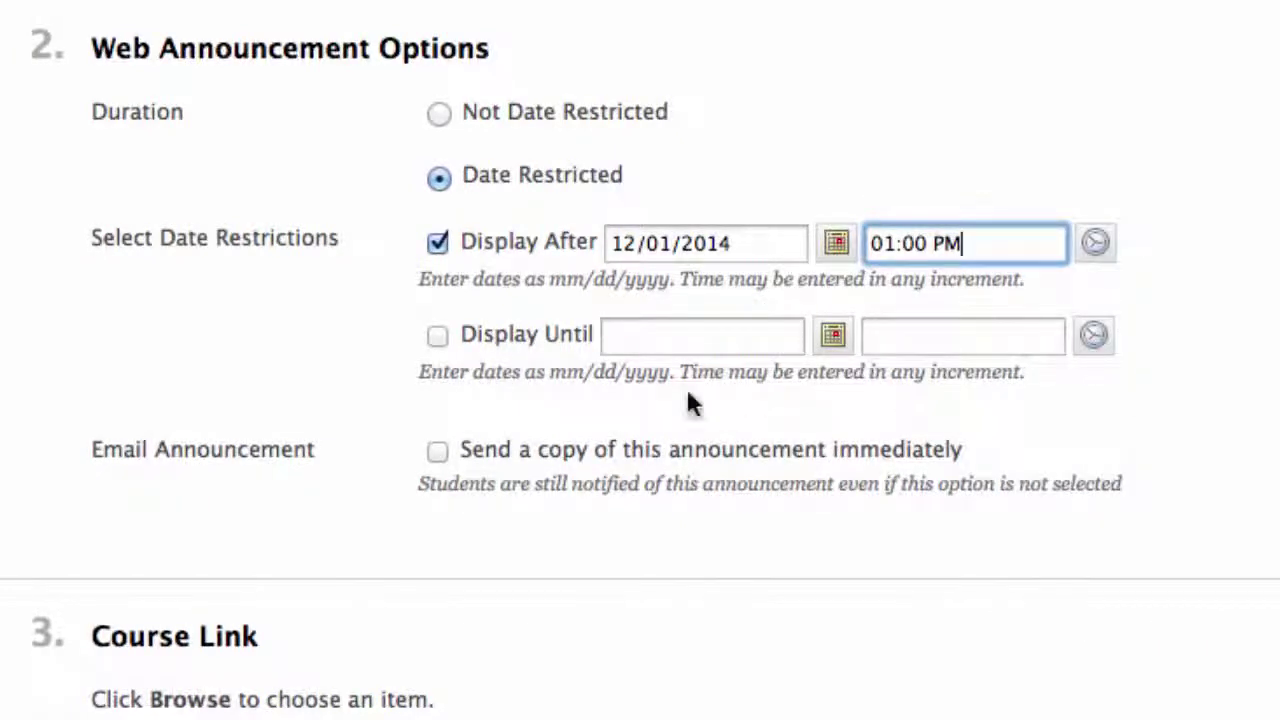
# Step: Enable Display Until and pick January 1, 2015 as the end date
pyautogui.click(437, 336)
pyautogui.click(833, 335)
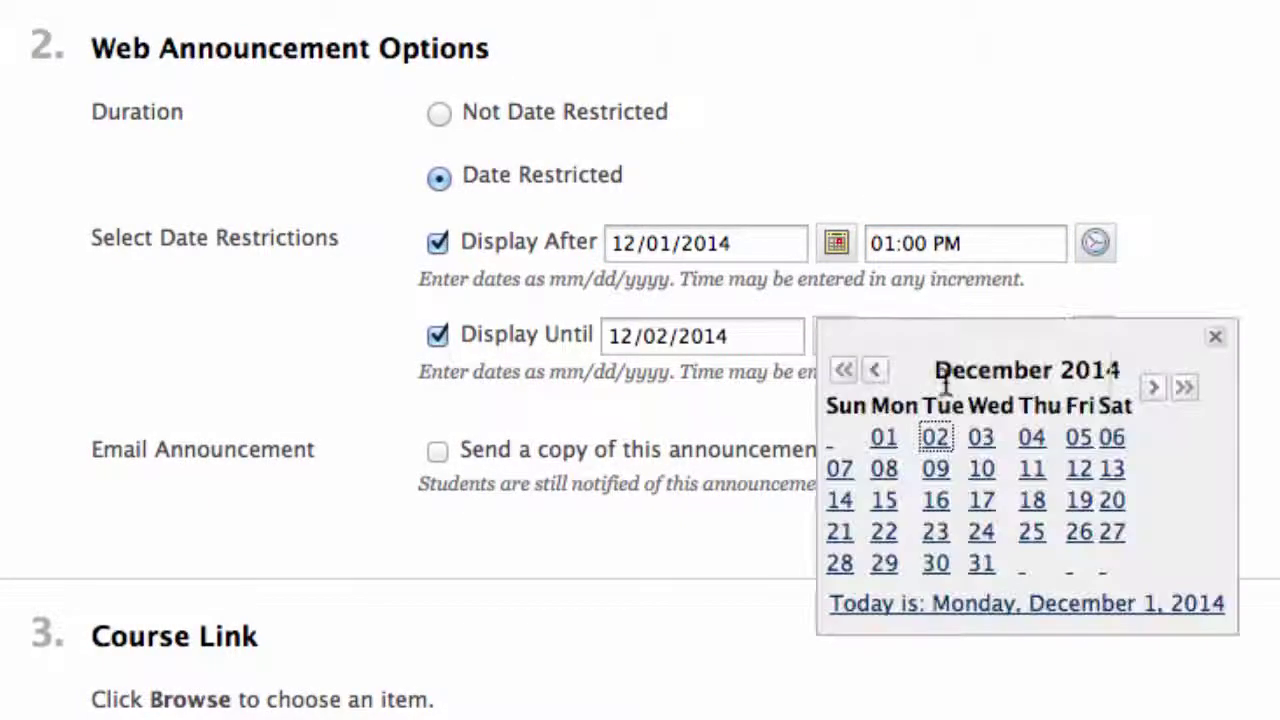
pyautogui.click(1153, 390)
pyautogui.click(984, 437)
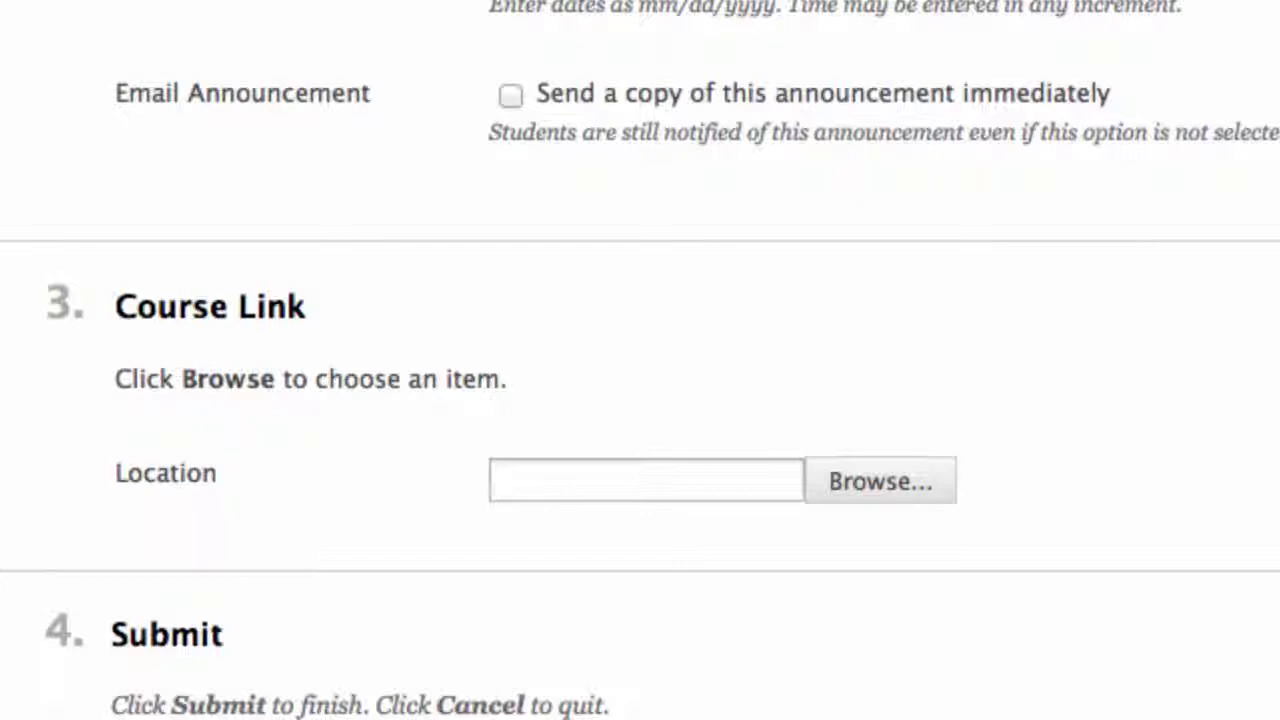
pyautogui.click(880, 481)
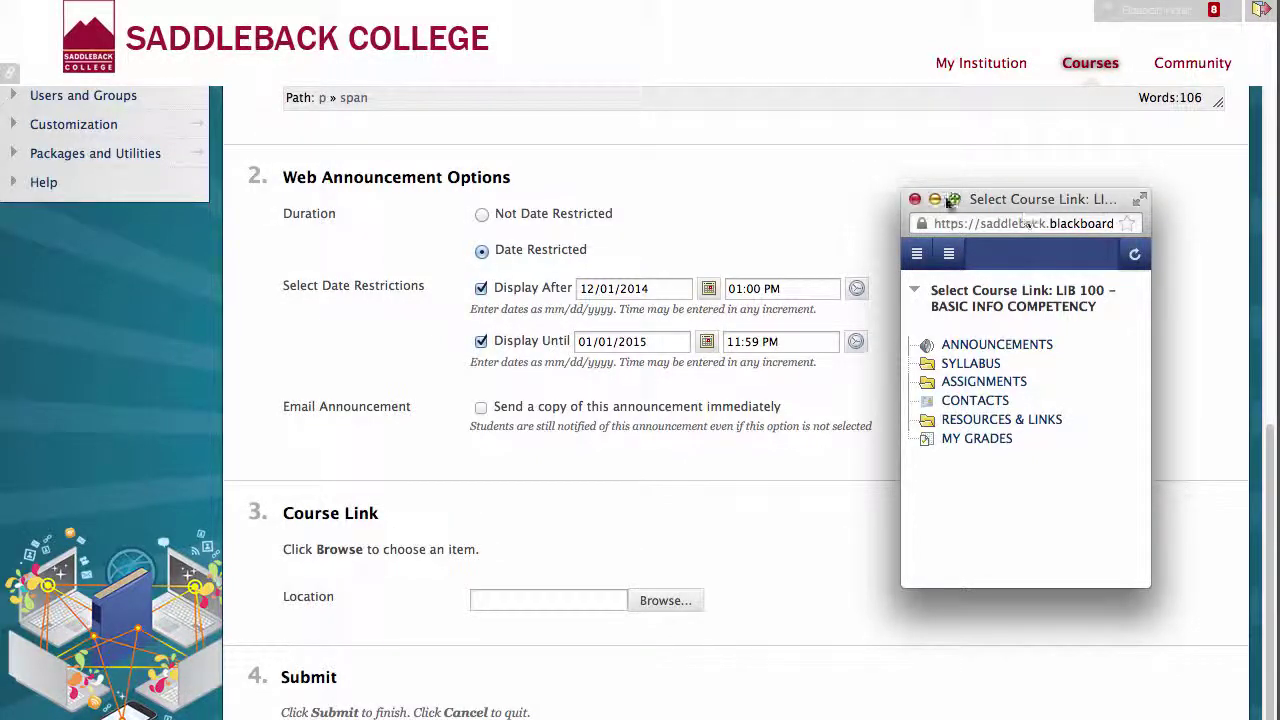
pyautogui.press('super+w')
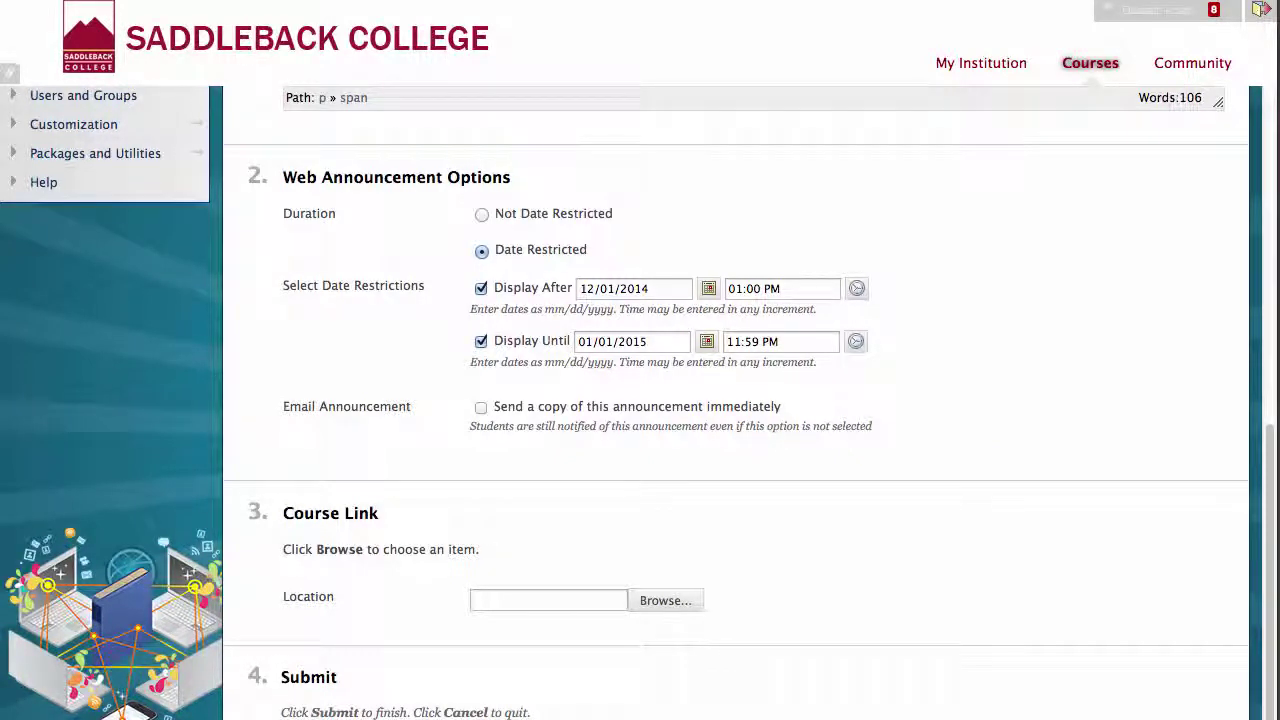
pyautogui.scroll(-1, 735, 400)
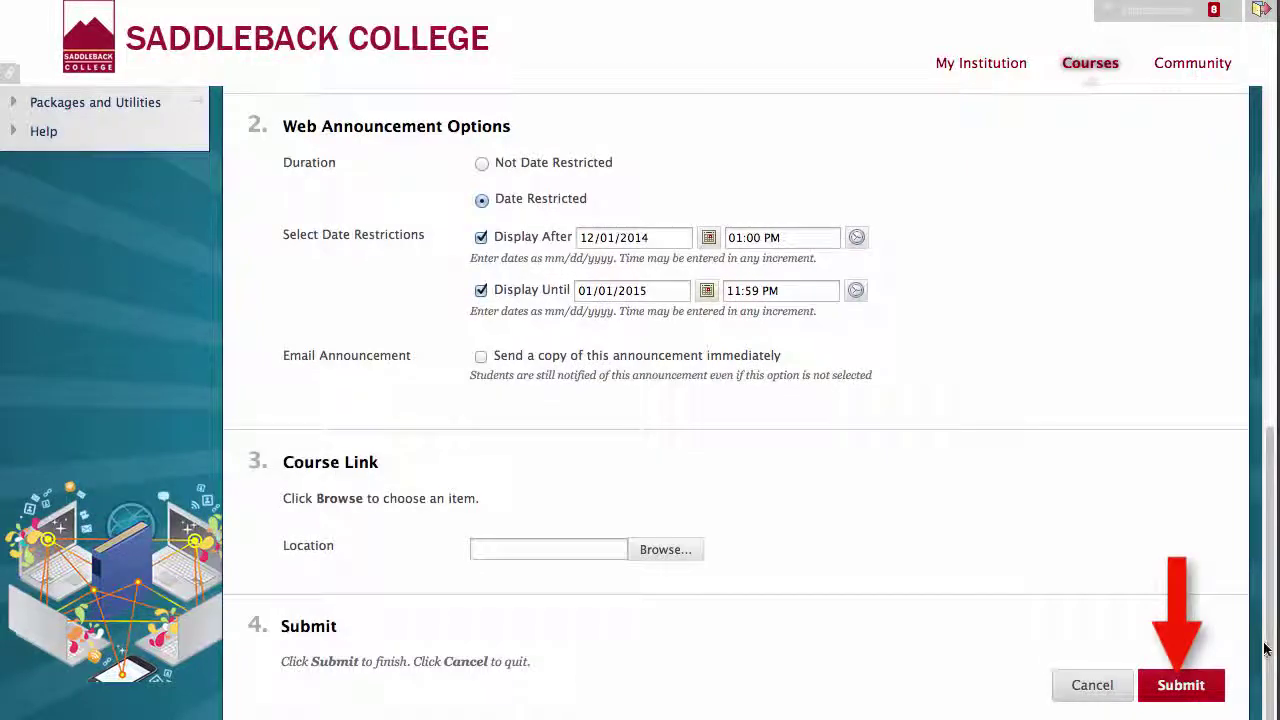
# Step: Submit the announcement and turn Edit Mode off to view Announcements as students do
pyautogui.click(1170, 690)
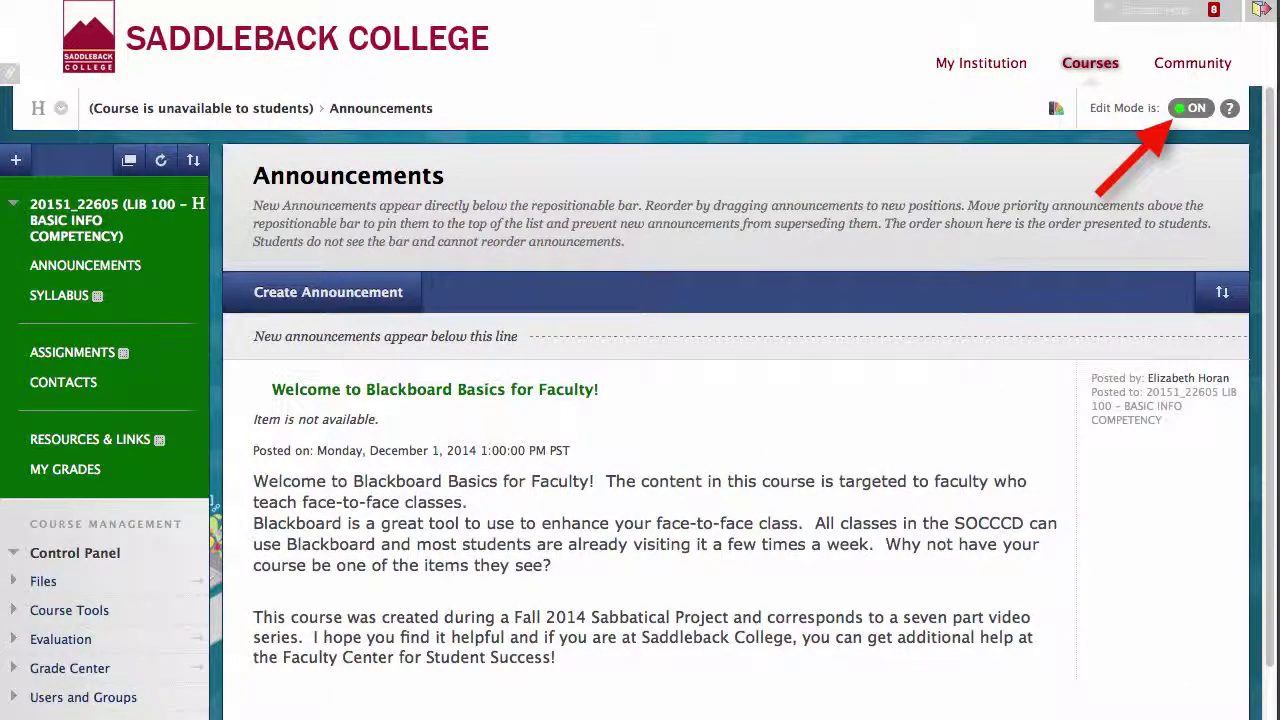
pyautogui.click(1188, 109)
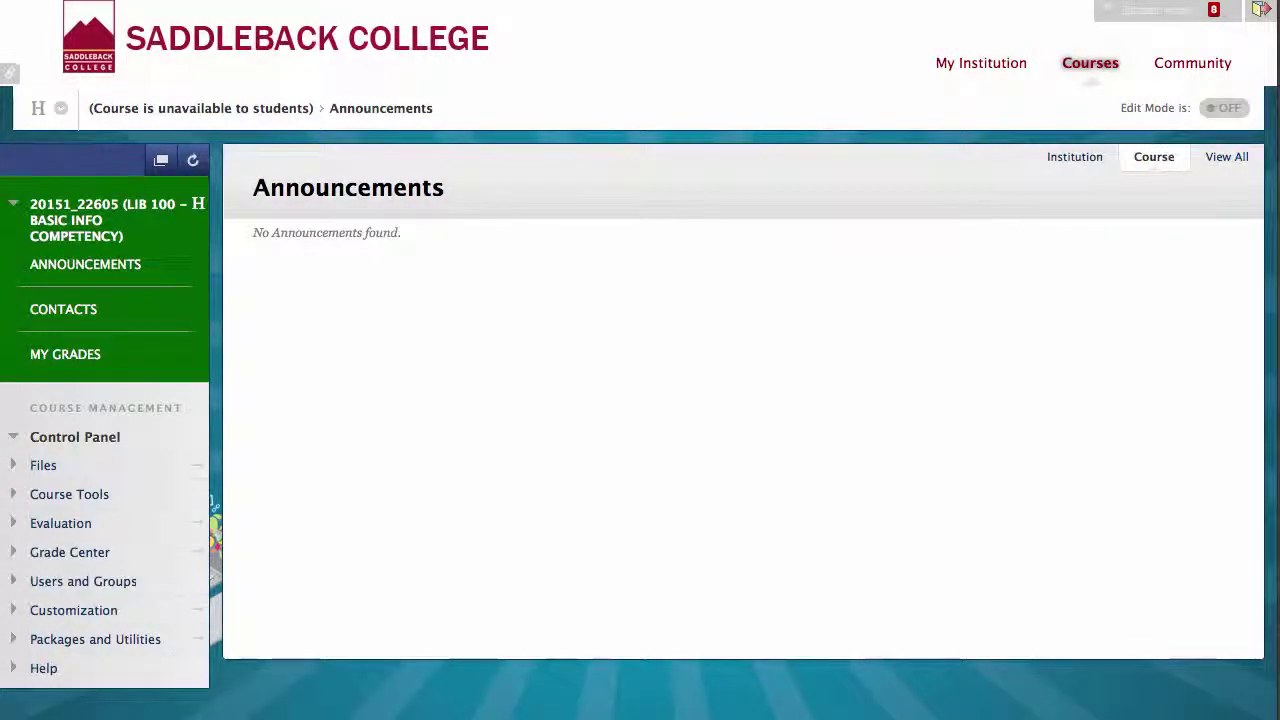
# Step: Turn Edit Mode back on and open the welcome announcement's options to revisit its settings
pyautogui.click(1229, 109)
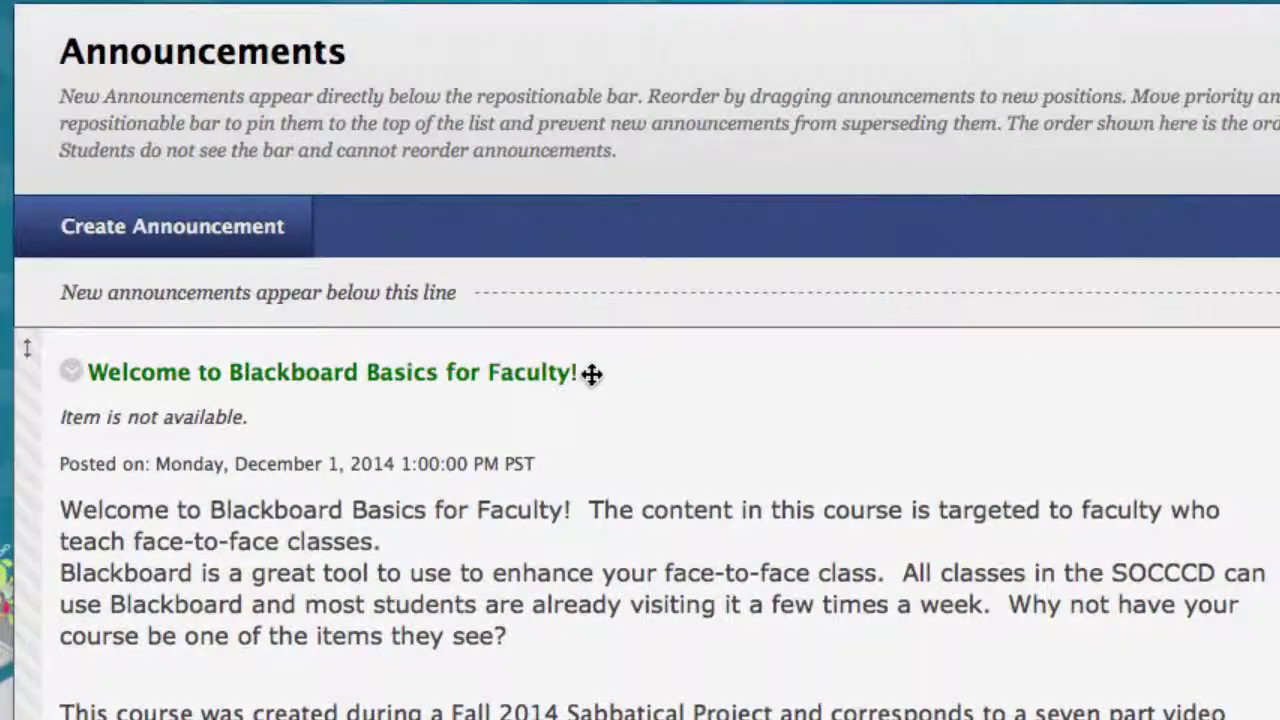
pyautogui.click(70, 374)
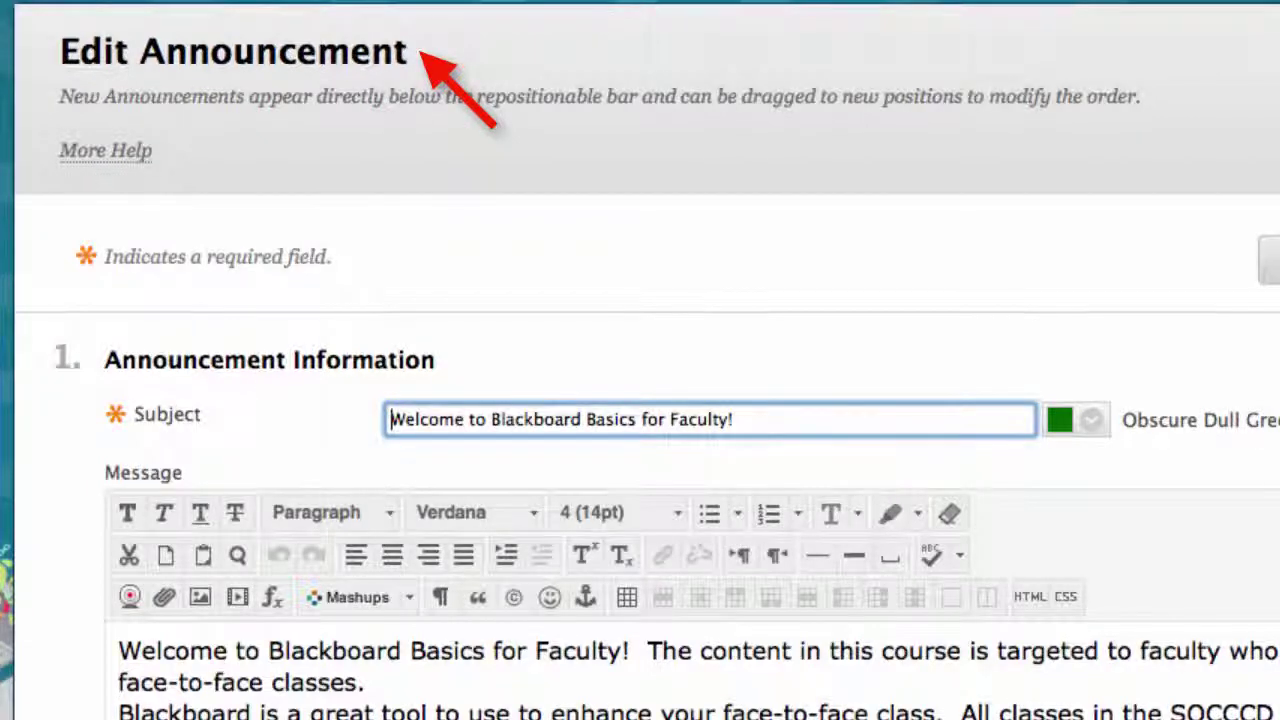
pyautogui.scroll(-3, 640, 400)
pyautogui.scroll(-8, 640, 400)
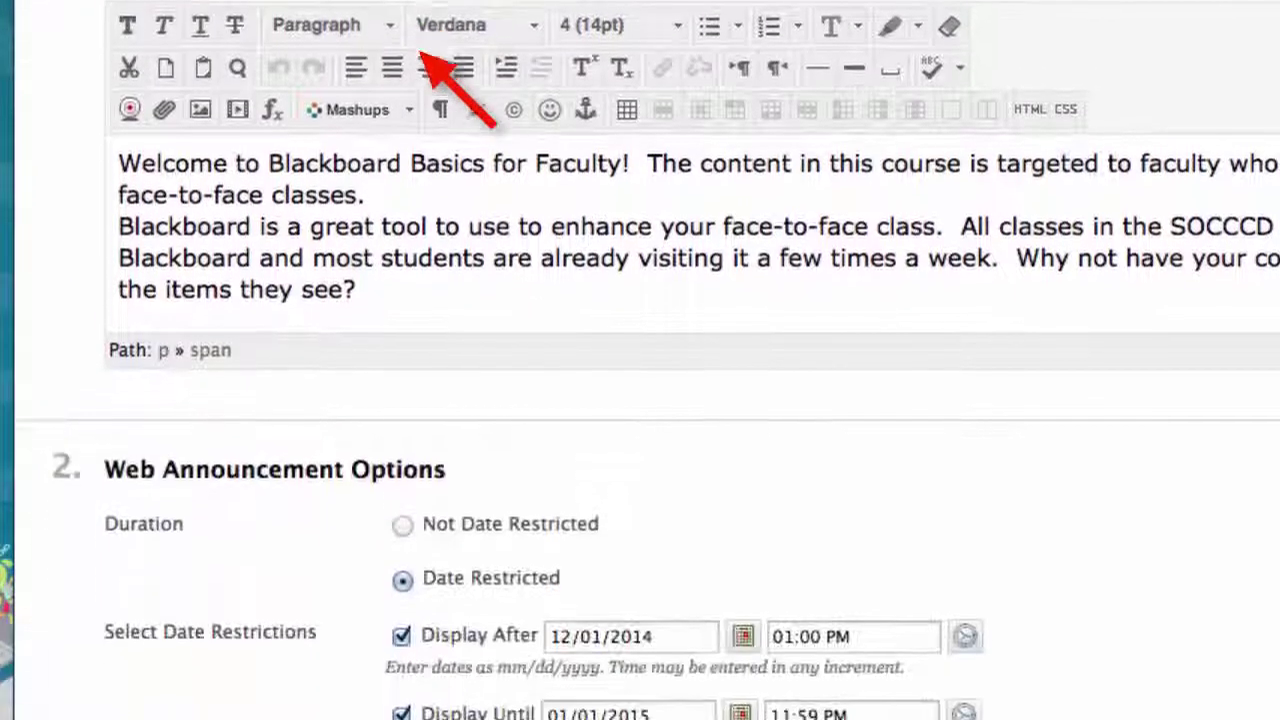
pyautogui.scroll(-1, 1046, 286)
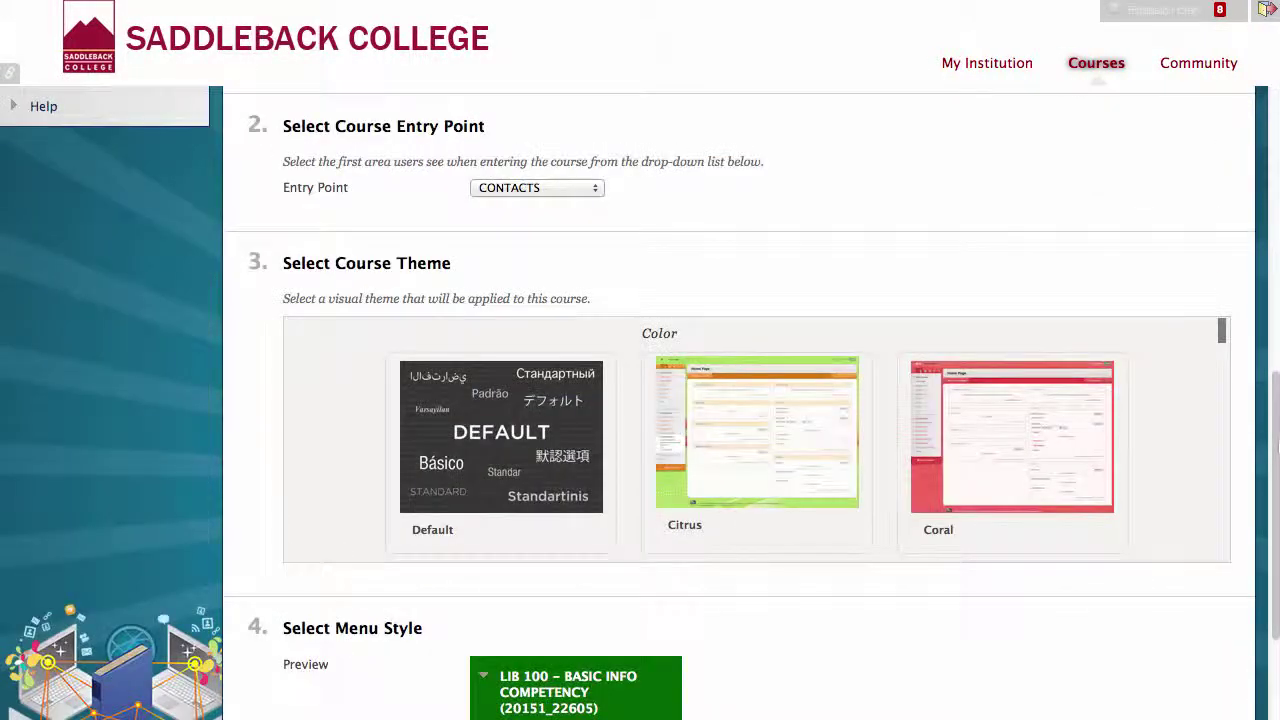
# Step: Open the course Entry Point dropdown in the Teaching Style settings
pyautogui.click(588, 188)
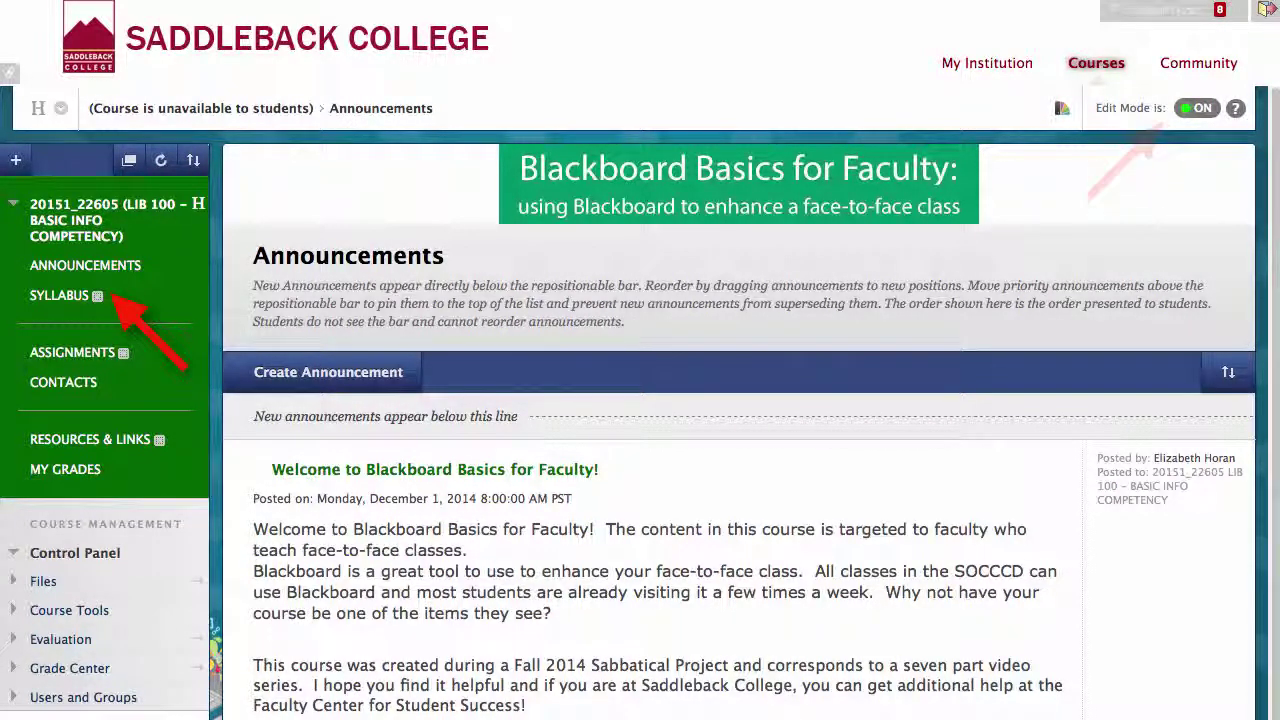
# Step: In the SYLLABUS area, build a new content Item named 'SYLLABUS (item)'
pyautogui.click(57, 298)
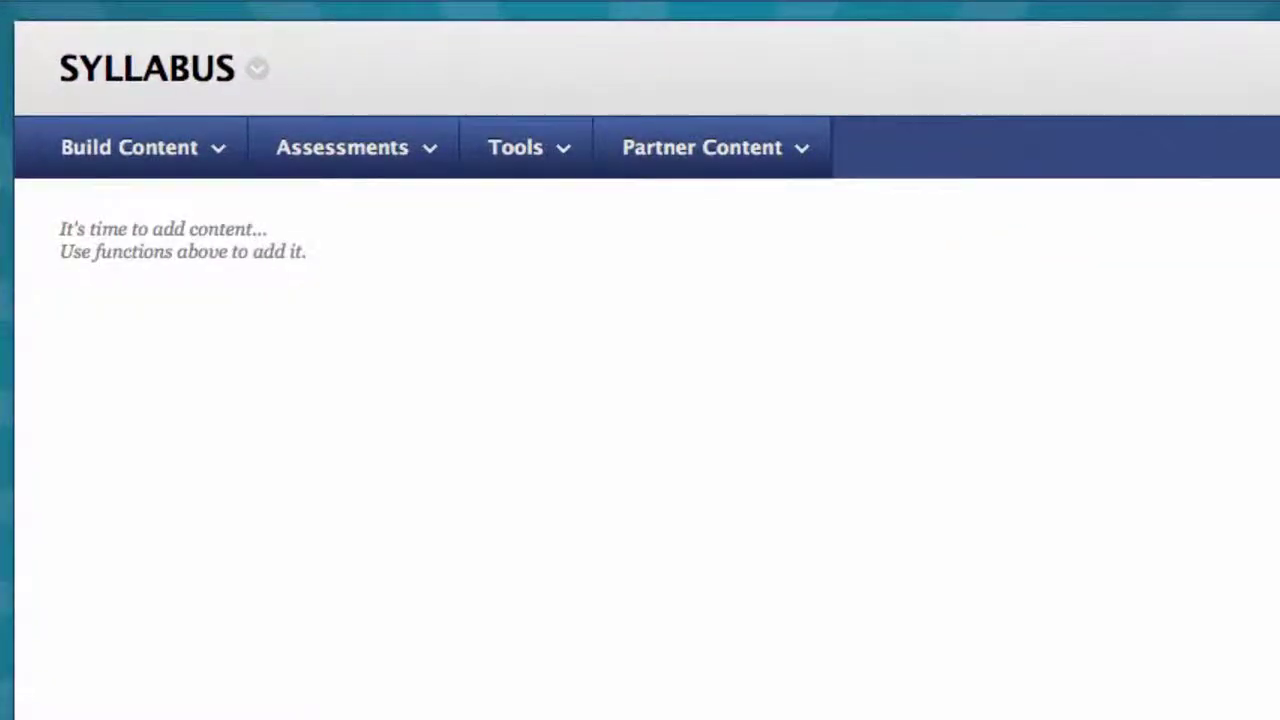
pyautogui.click(208, 152)
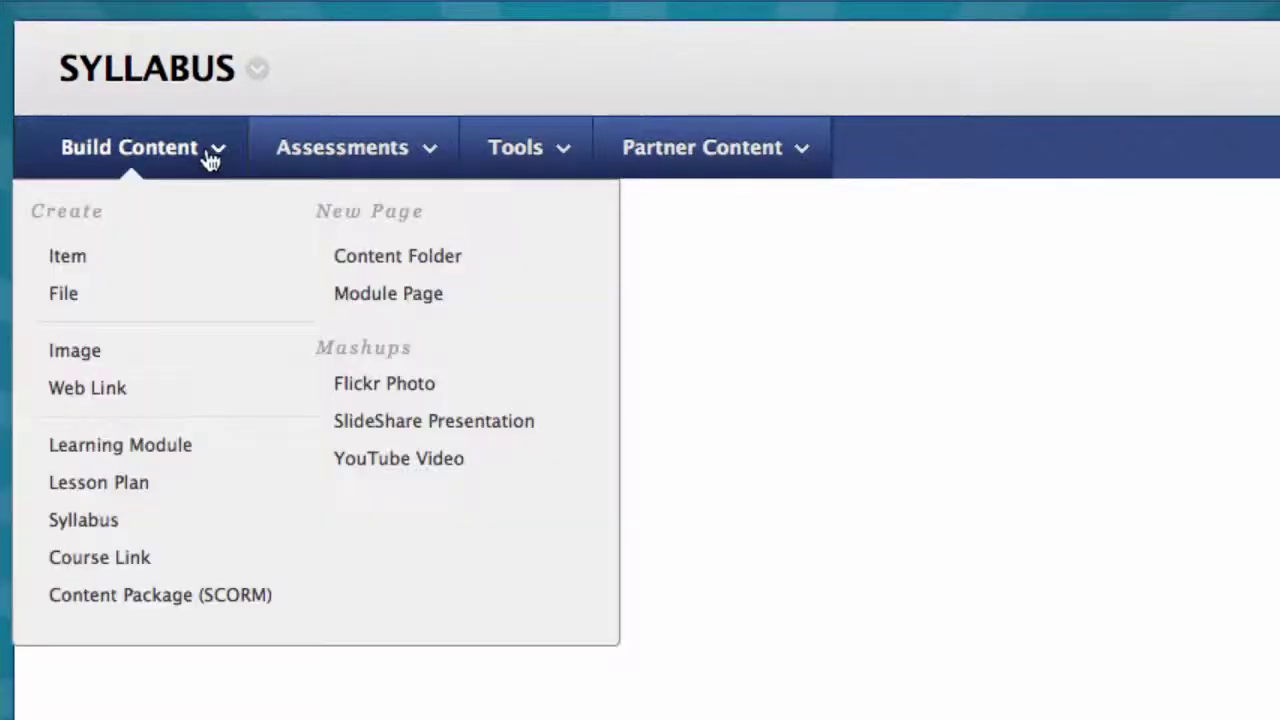
pyautogui.click(70, 258)
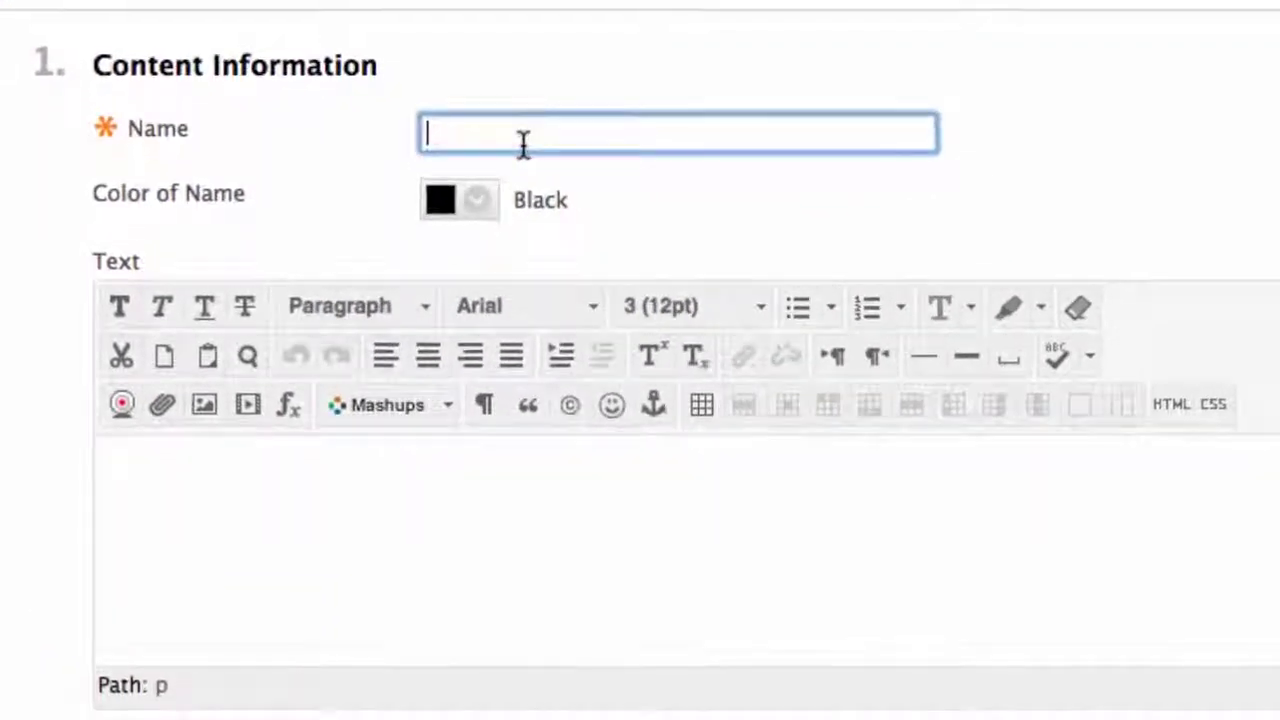
pyautogui.write('SYLLABUS (item)')
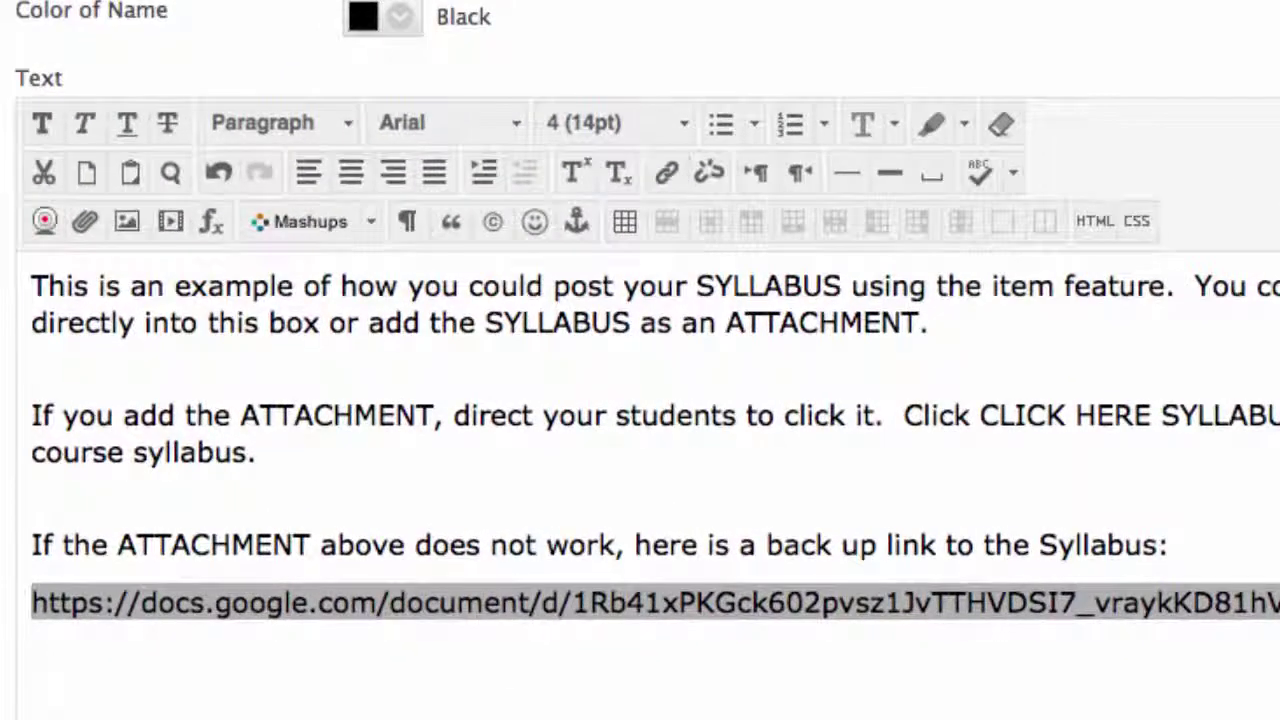
# Step: Link the Google Docs address, opening in a New Window, titled 'Syllabus link'
pyautogui.click(664, 174)
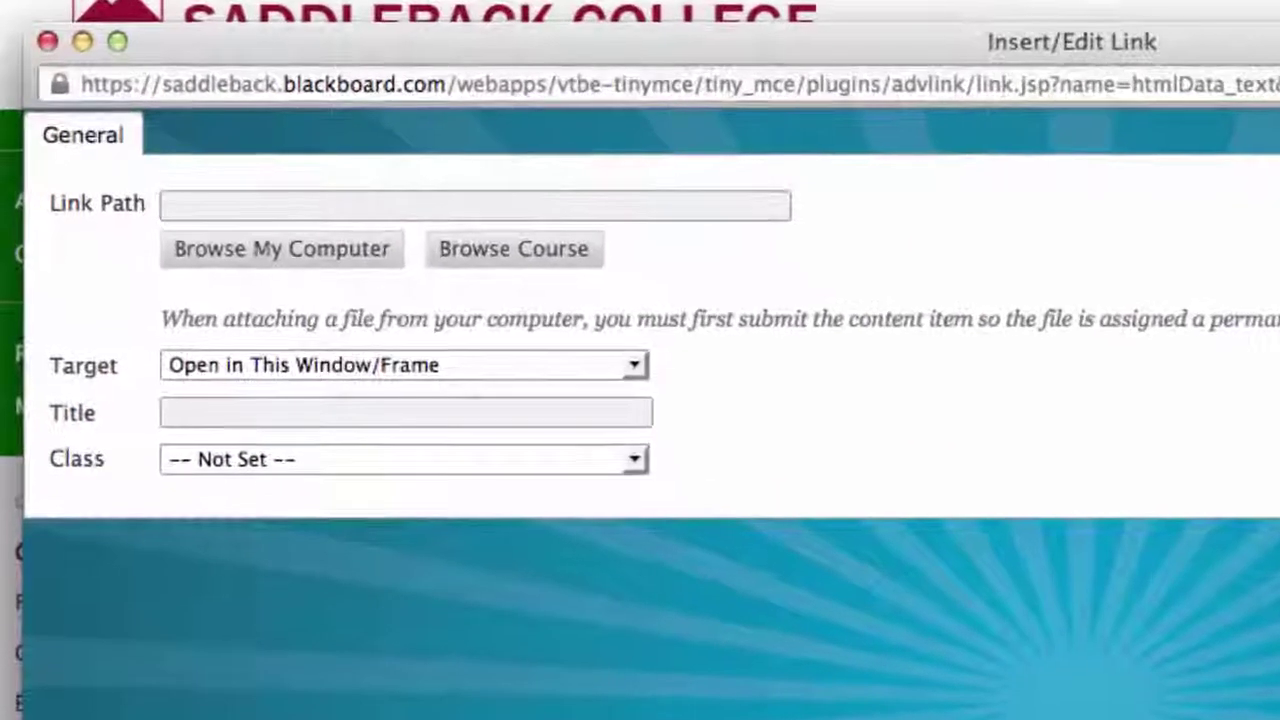
pyautogui.press('super+v')
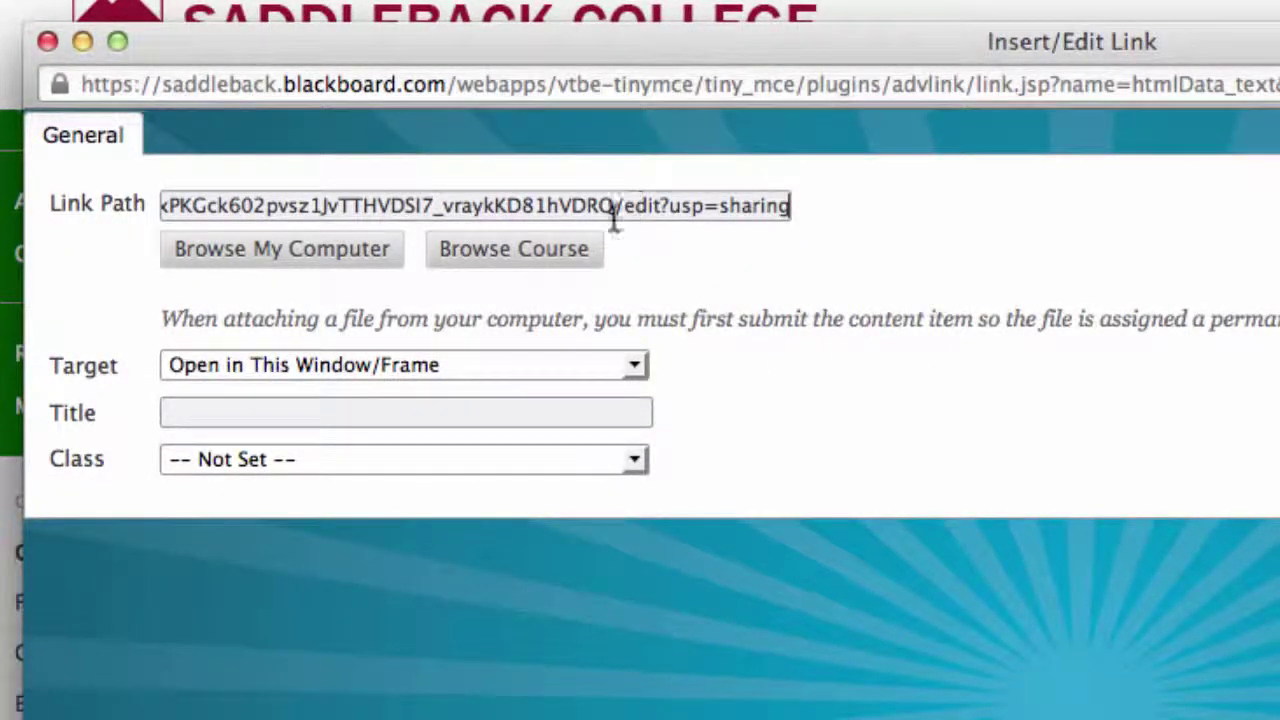
pyautogui.click(534, 365)
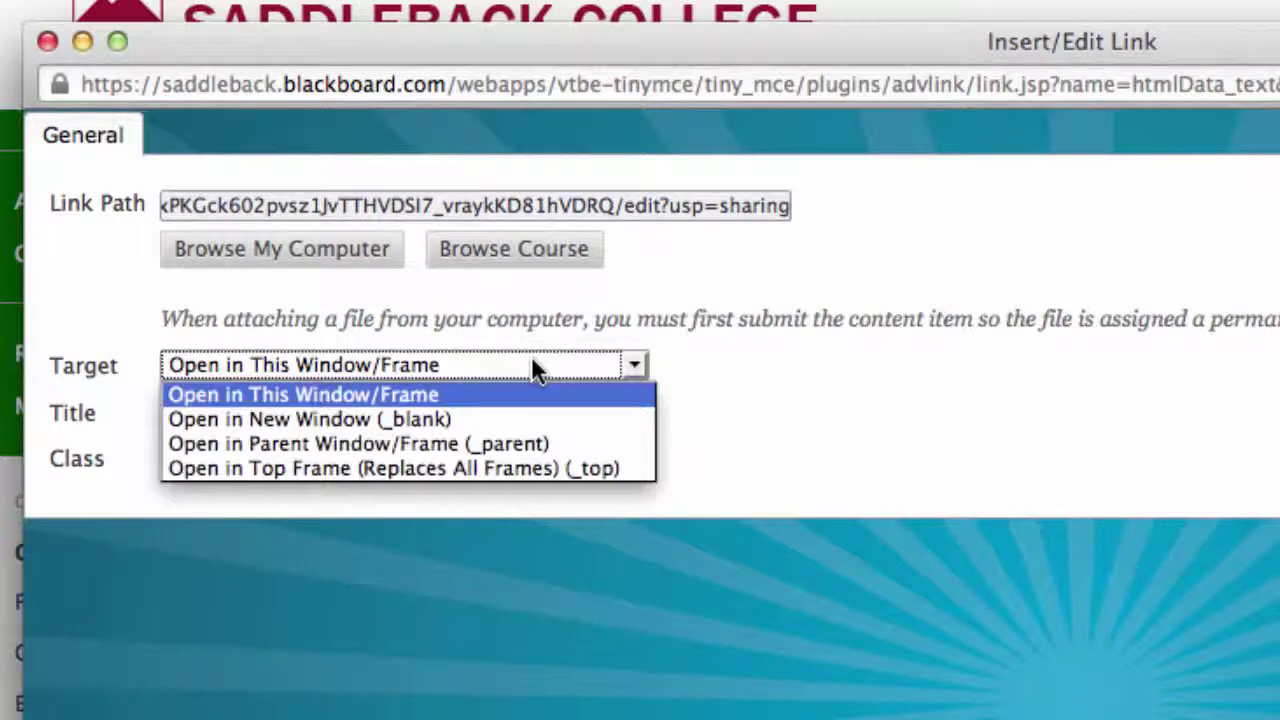
pyautogui.click(520, 420)
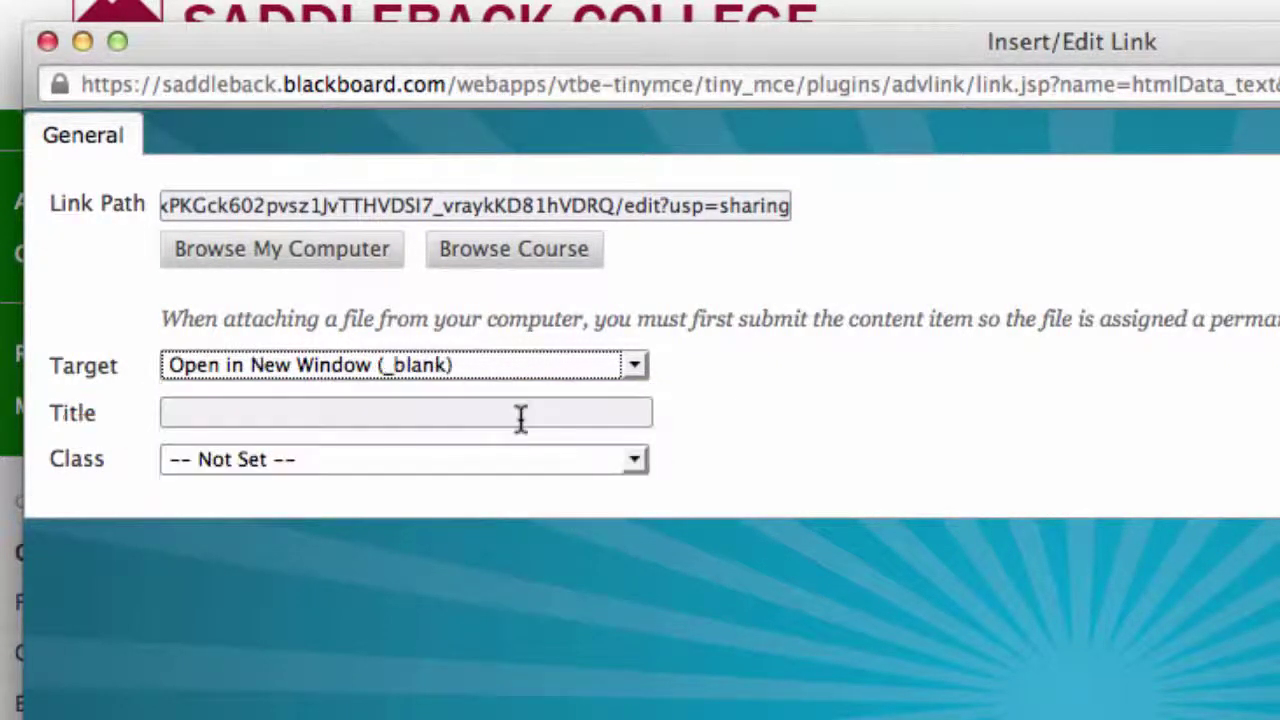
pyautogui.click(489, 409)
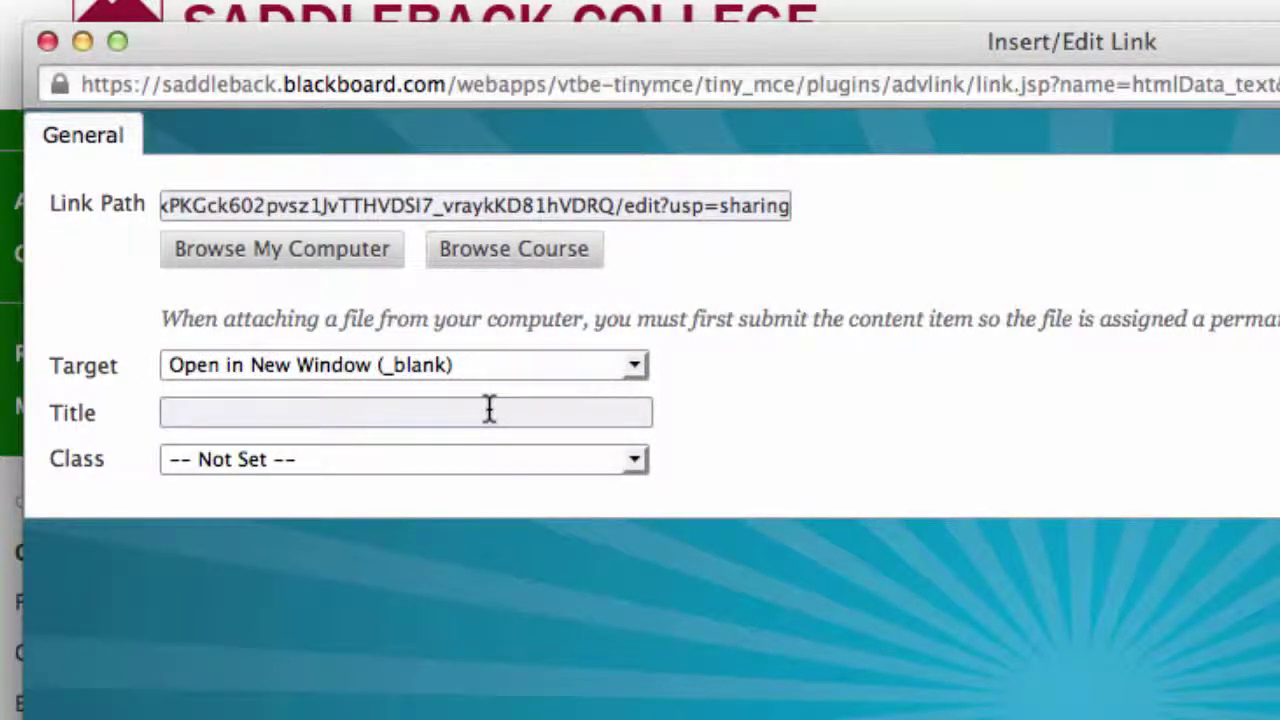
pyautogui.write('Syllabus link')
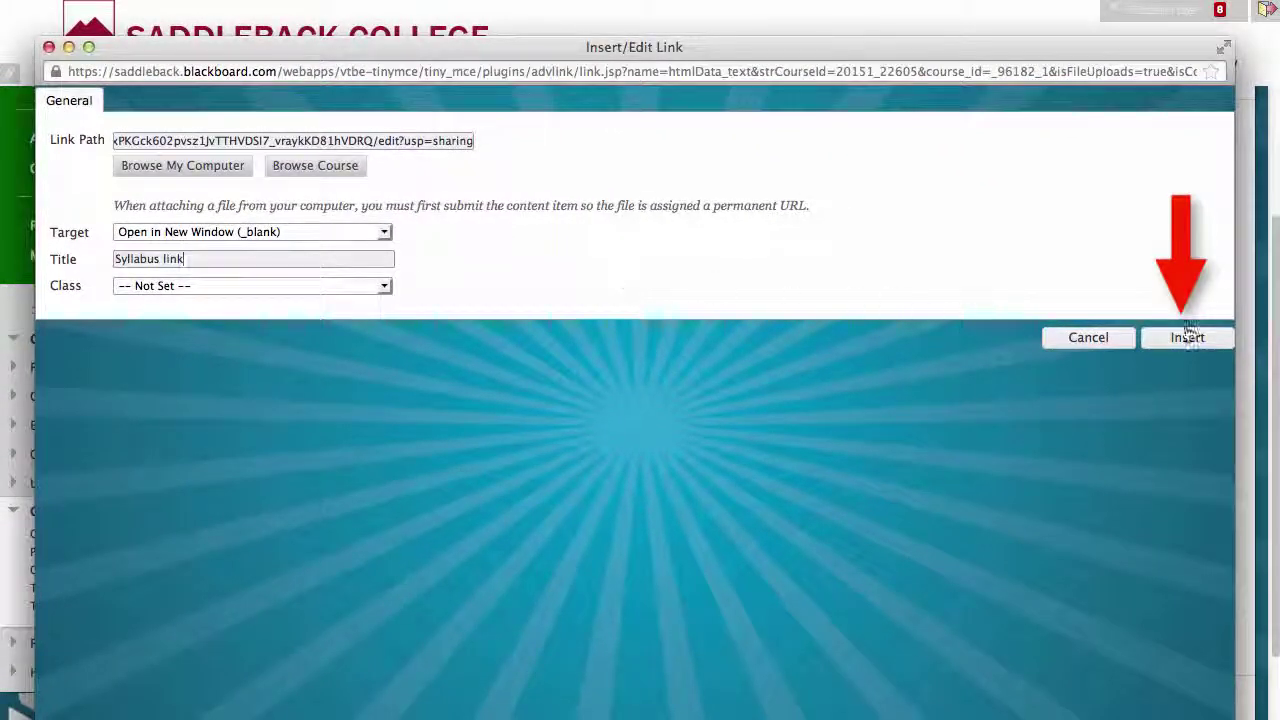
pyautogui.click(1189, 337)
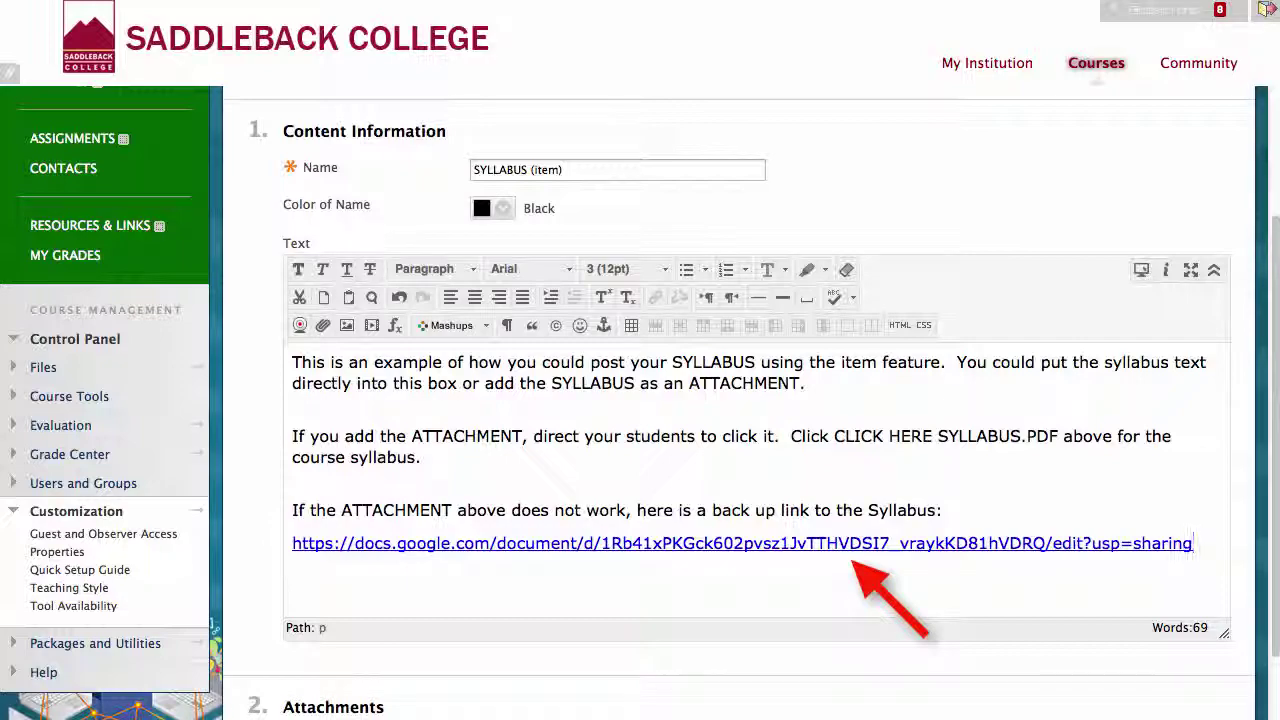
# Step: Attach LIB100Syllabus.pdf from the Documents folder to the item
pyautogui.scroll(-2, 1274, 283)
pyautogui.scroll(-6, 1274, 283)
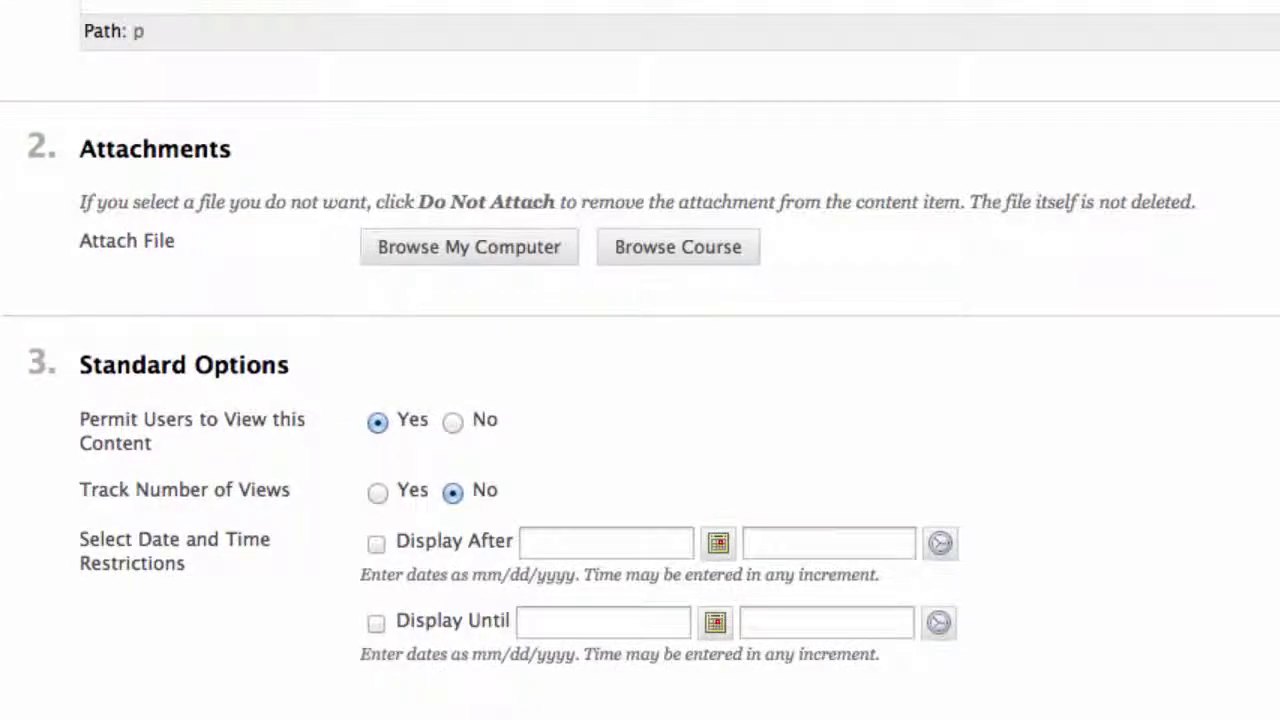
pyautogui.click(489, 246)
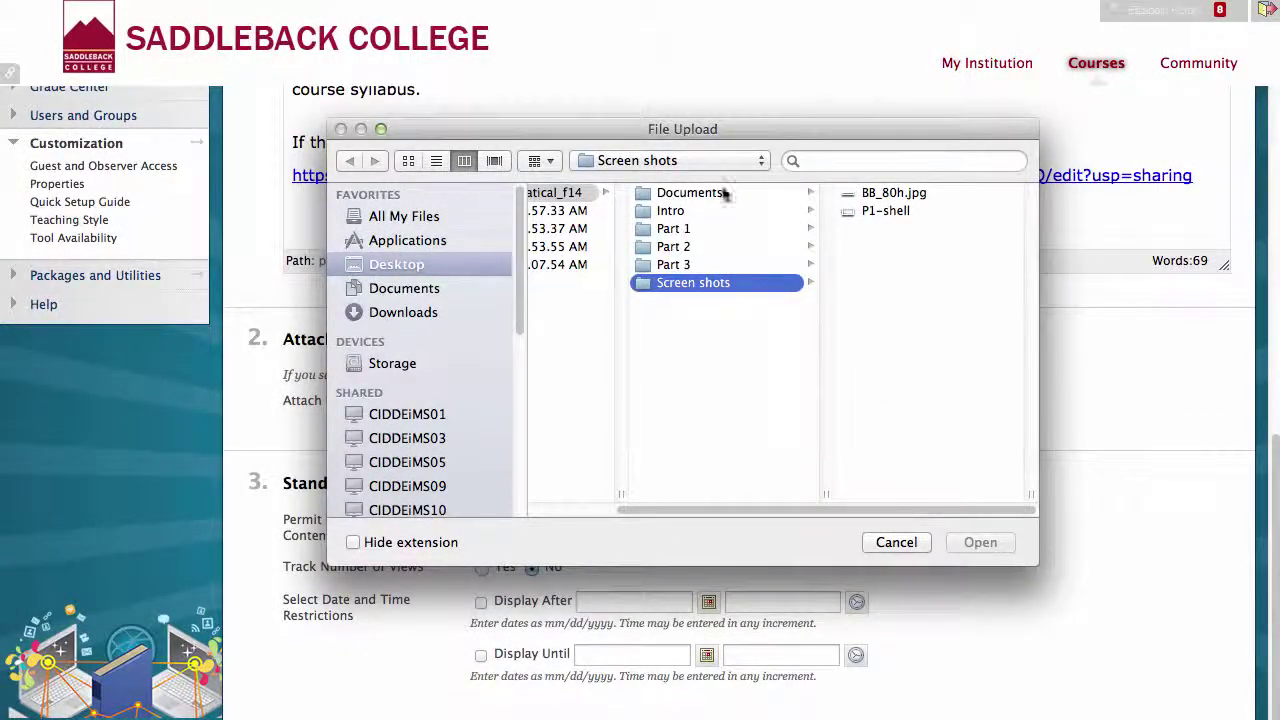
pyautogui.click(710, 194)
pyautogui.doubleClick(896, 192)
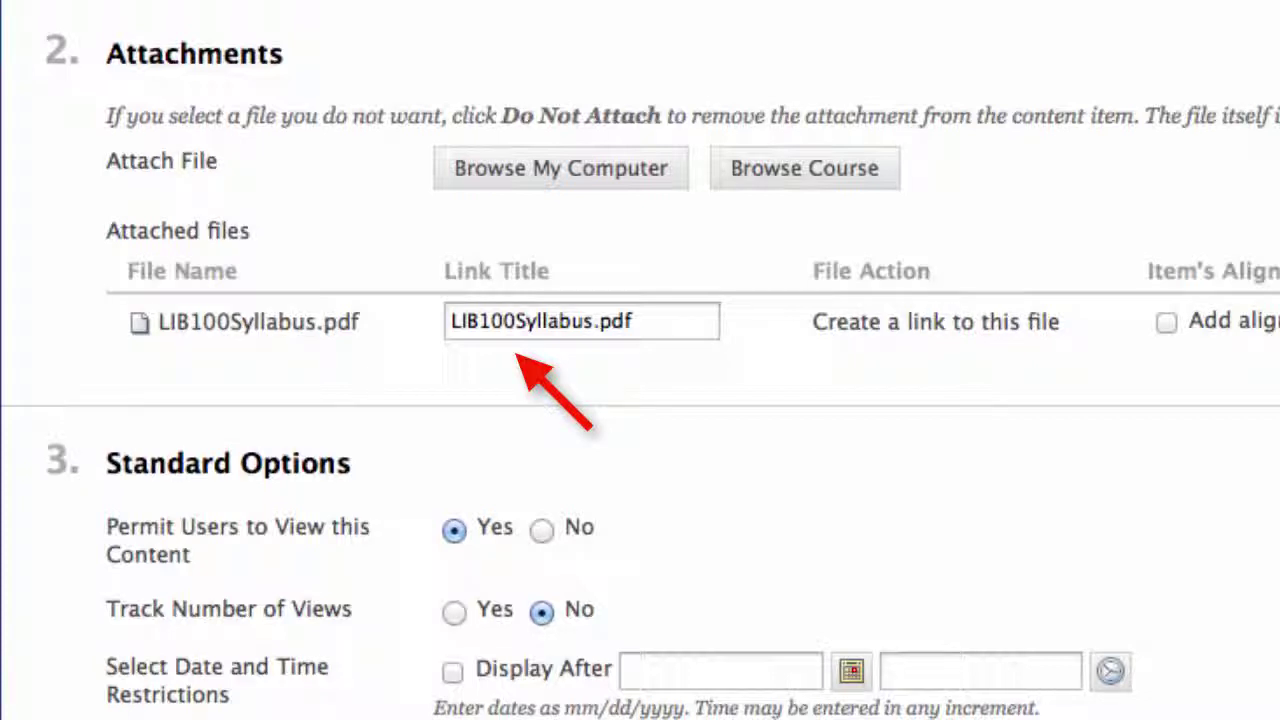
# Step: Retitle the attachment link to 'CLICK HERE Syllabus.pdf'
pyautogui.moveTo(504, 320); pyautogui.dragTo(450, 320)
pyautogui.write('CLICK HERE')
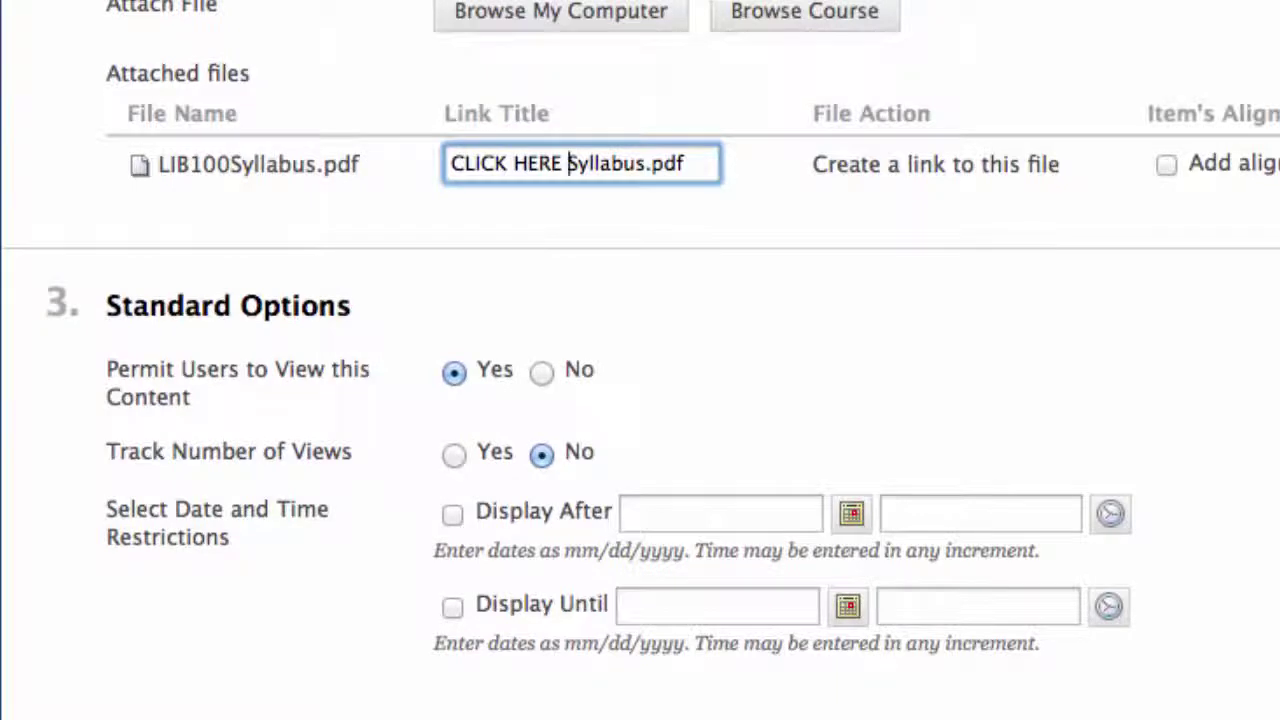
pyautogui.scroll(-5, 568, 163)
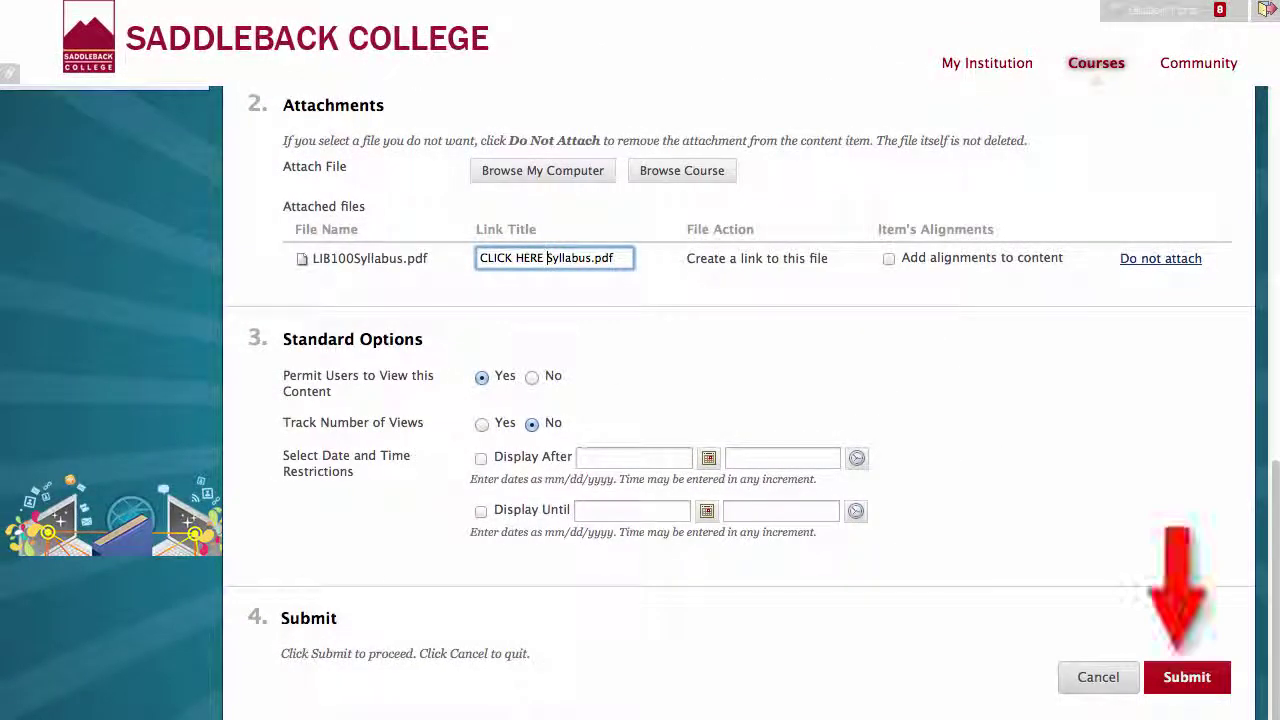
# Step: Submit the SYLLABUS item, then turn off Edit Mode to view it with its PDF and backup link
pyautogui.click(1205, 680)
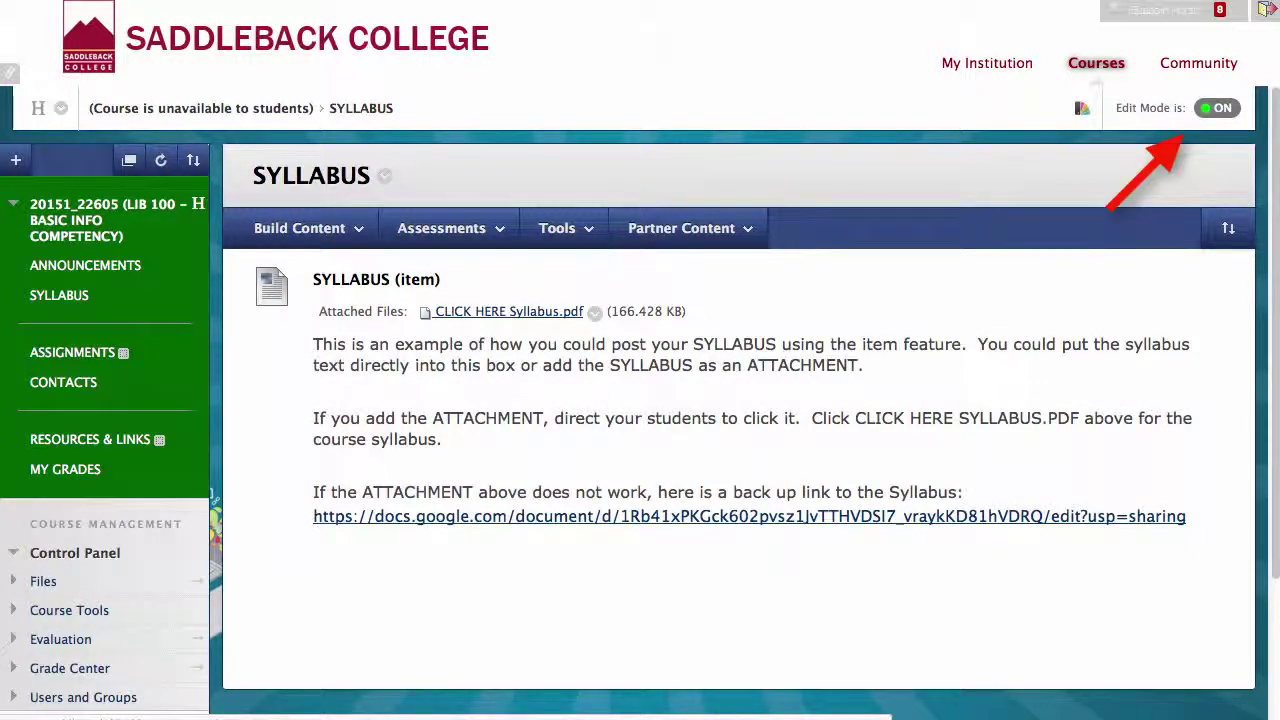
pyautogui.click(1217, 108)
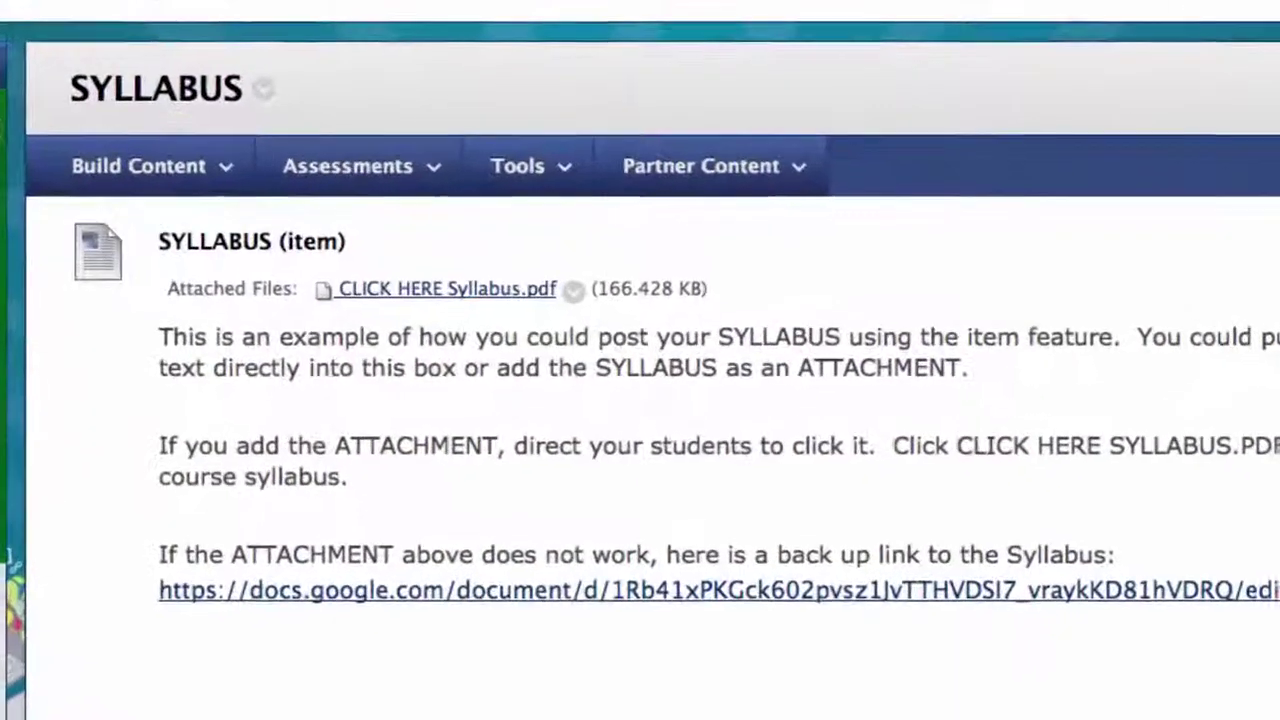
# Step: Add web link 'LINK: Syllabus (web link)' with the Google Docs syllabus URL and a description directing students to it
pyautogui.moveTo(200, 163)
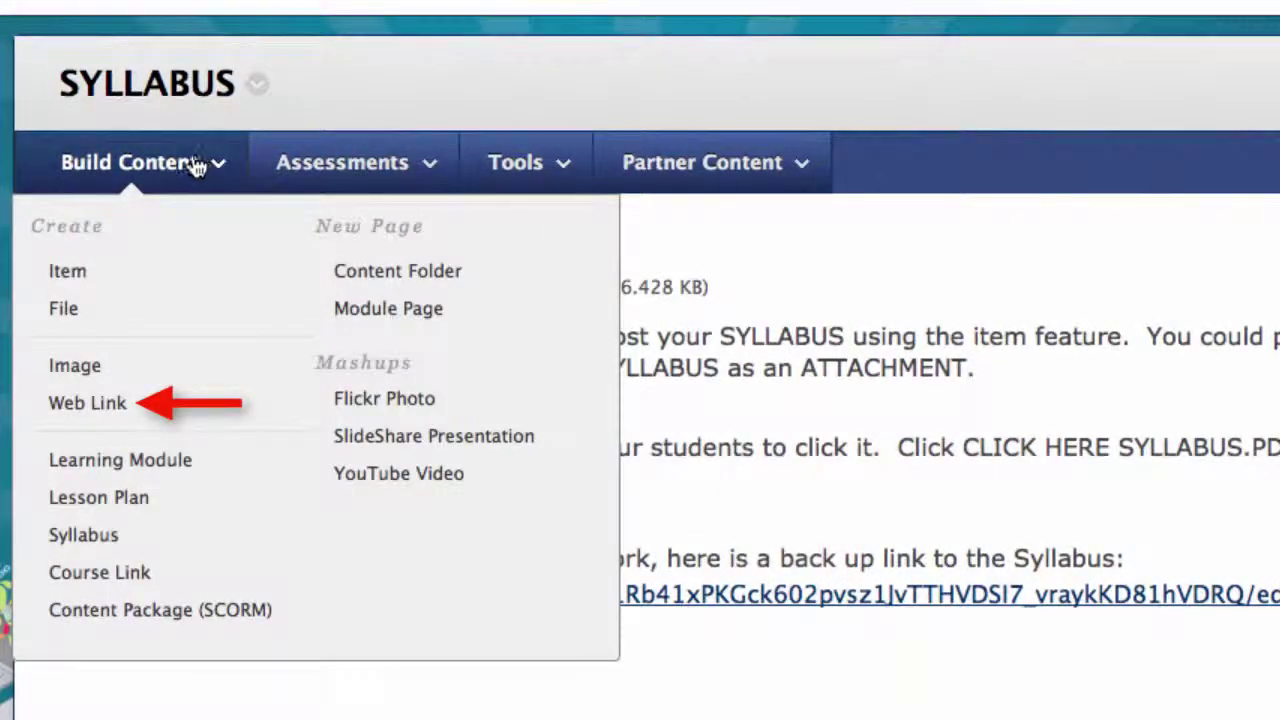
pyautogui.click(95, 403)
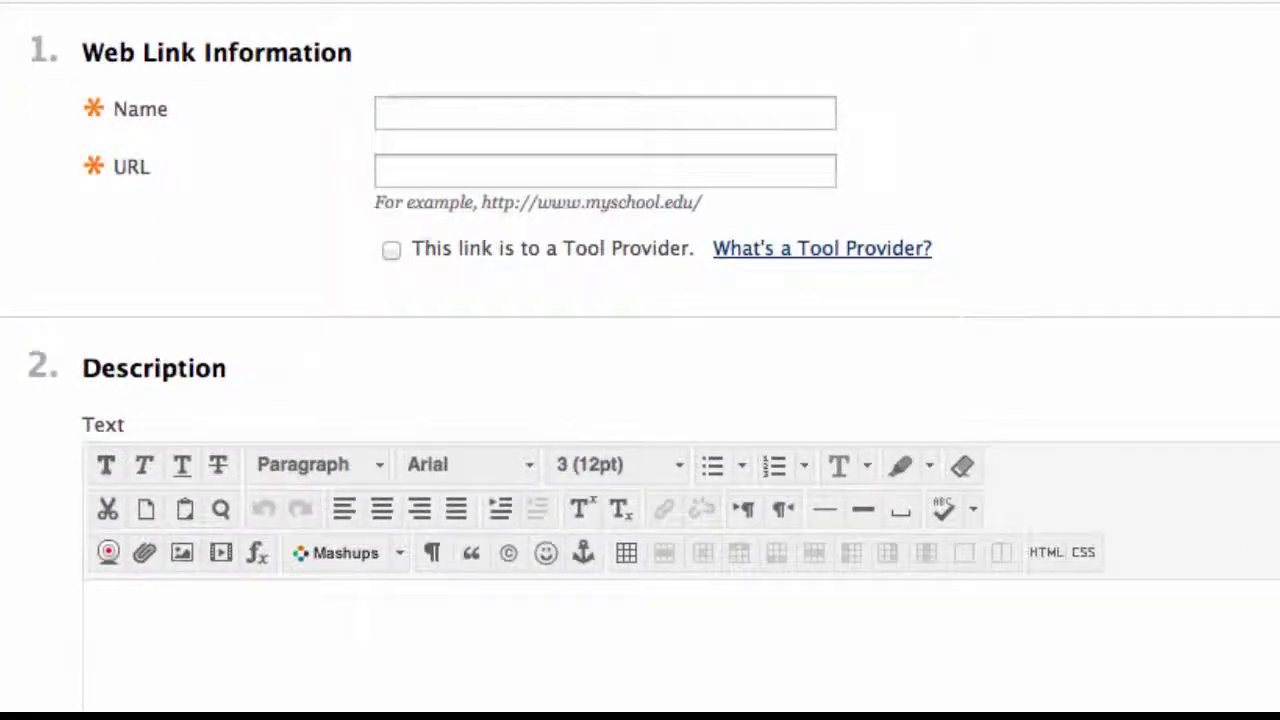
pyautogui.click(556, 115)
pyautogui.write('LINK: Syllabus (web link)')
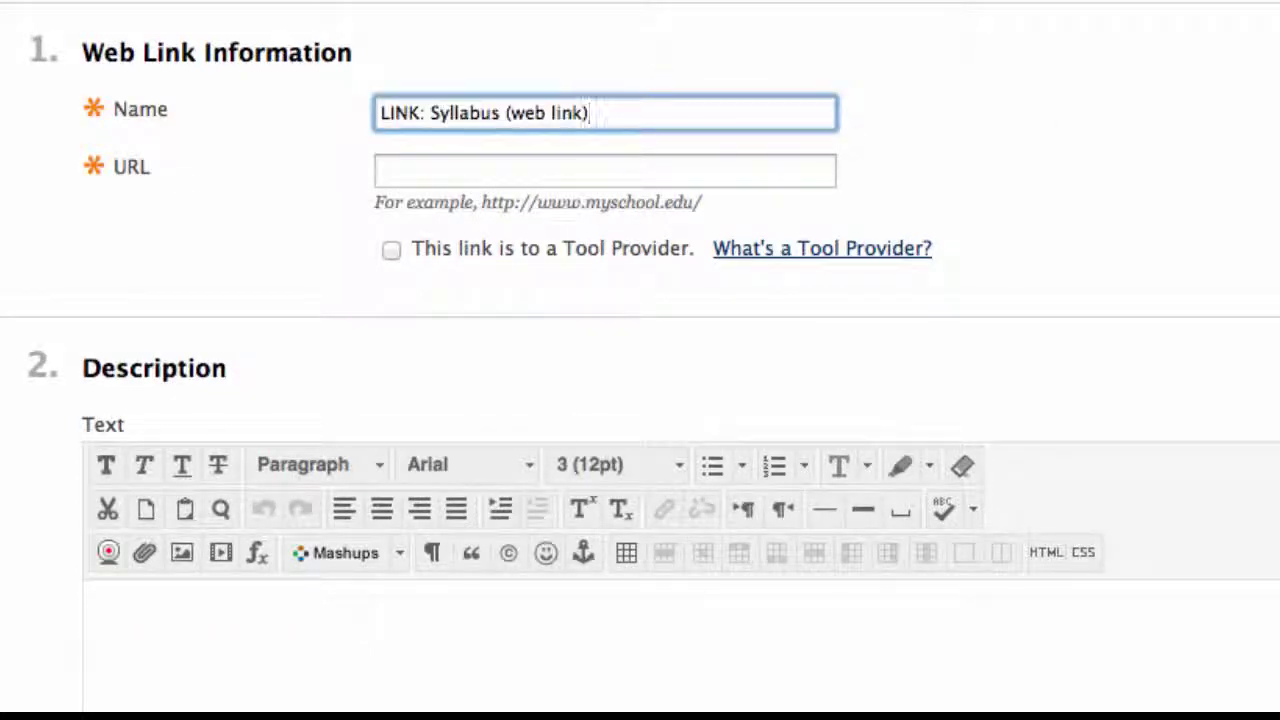
pyautogui.press('Tab')
pyautogui.press('super+v')
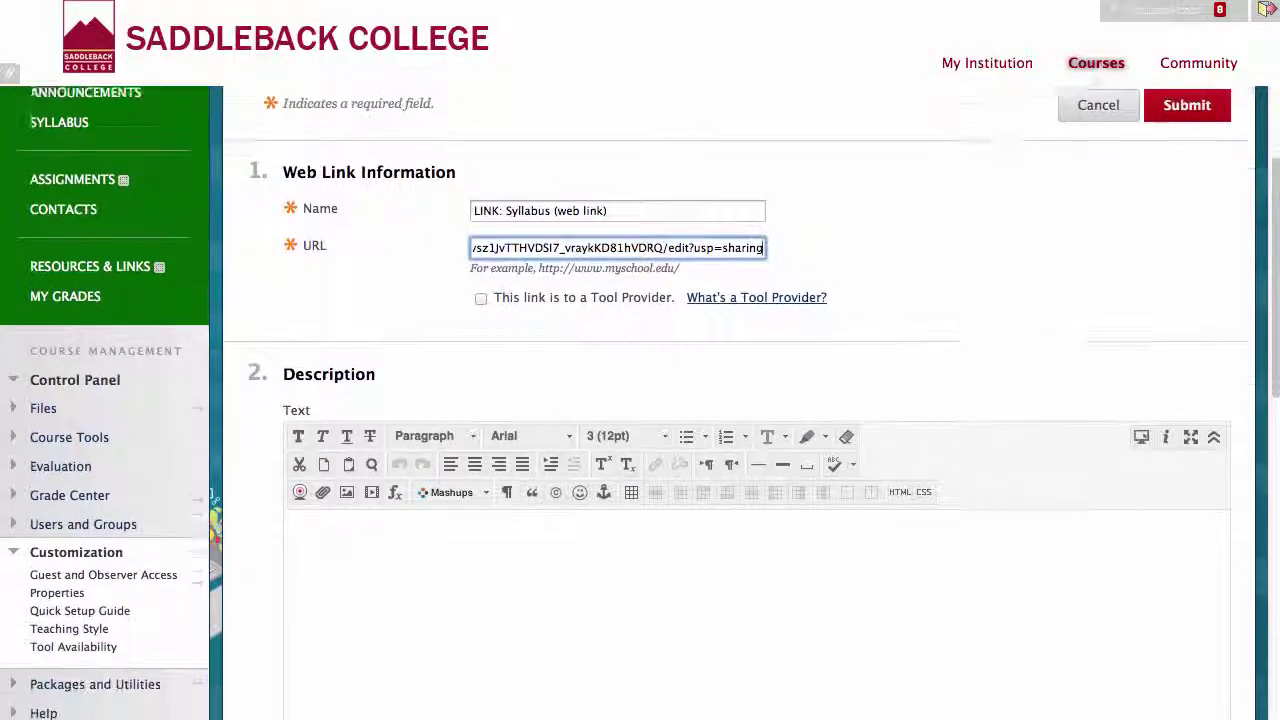
pyautogui.scroll(-5, 640, 400)
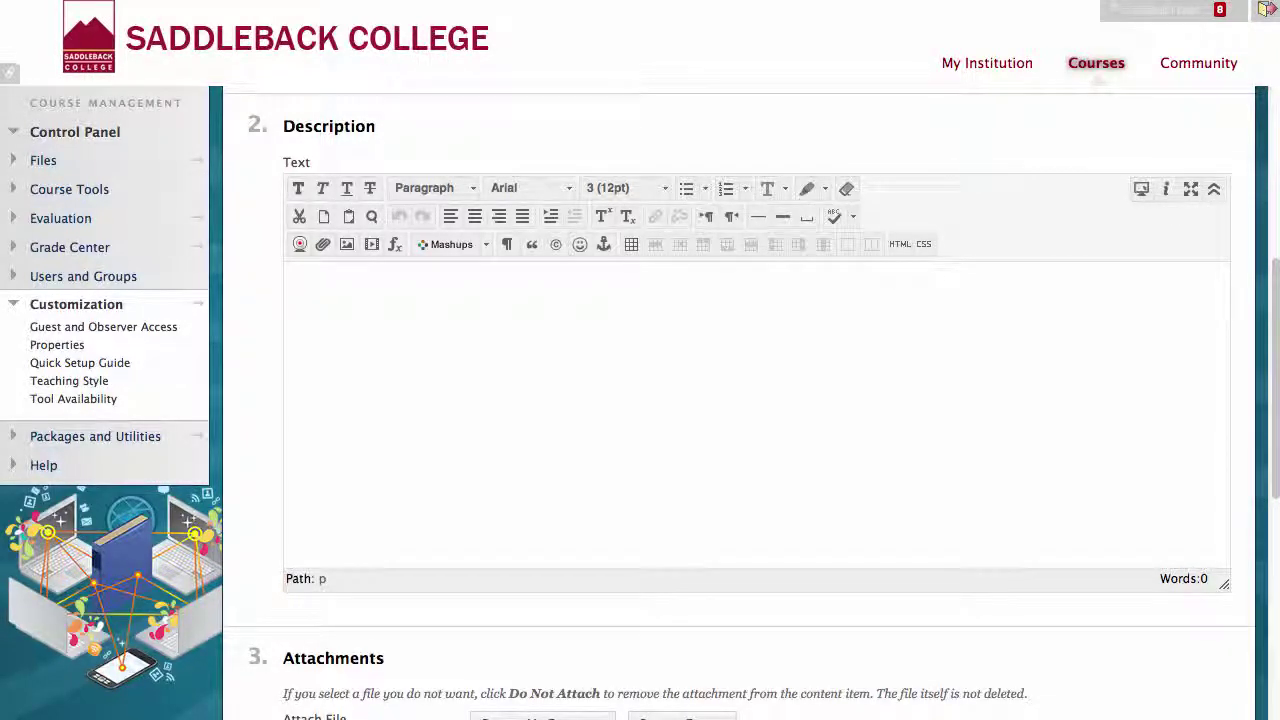
pyautogui.write('Click LINK: Syllabus (Web Link) above to view the course Syllabus.')
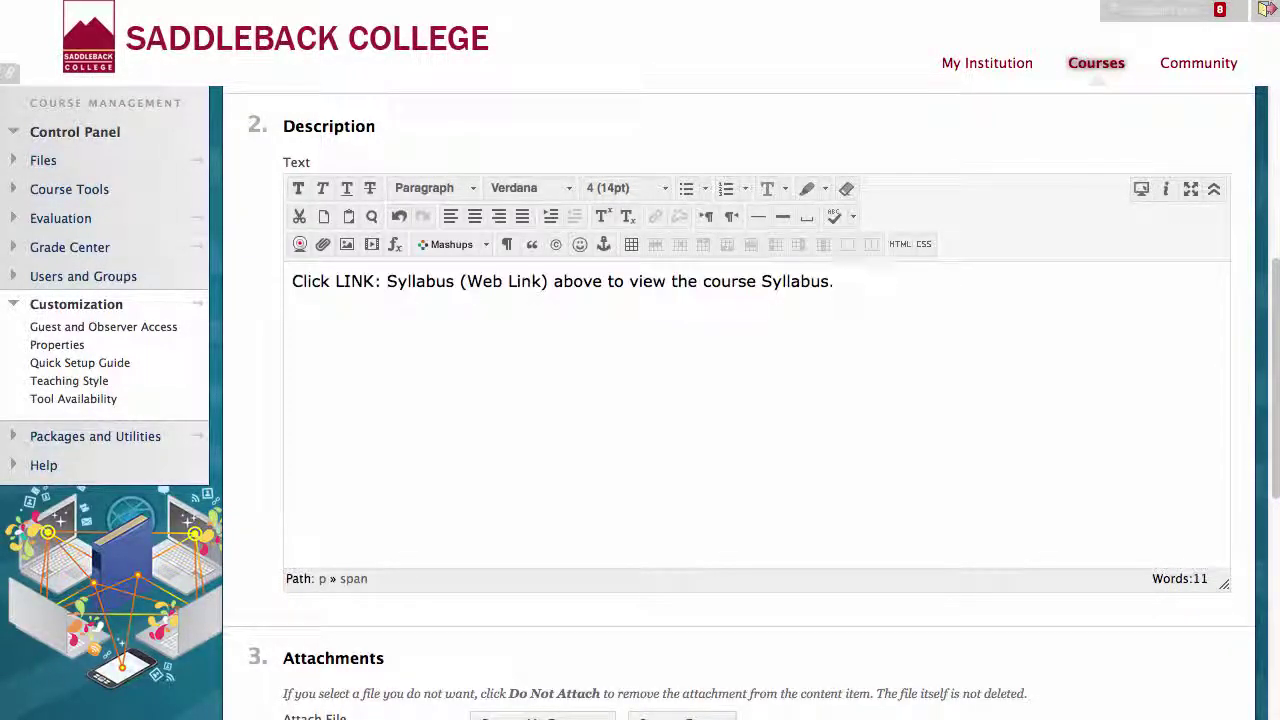